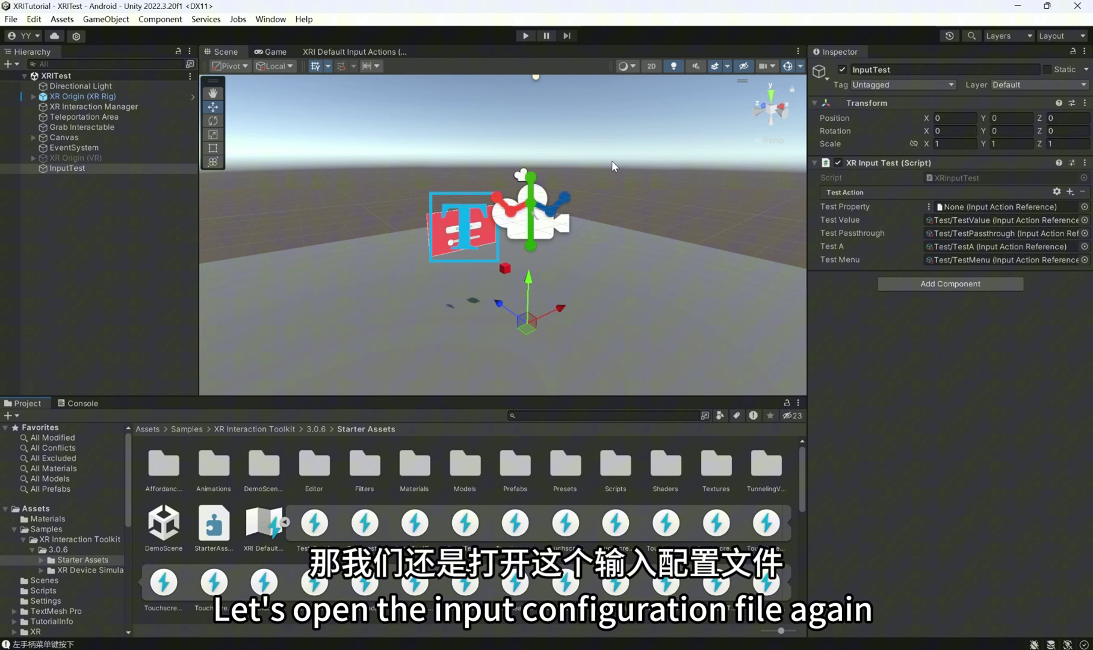
- In XRI Default Input Actions, add a Button action named TestTouchY to the Test map
click(348, 51)
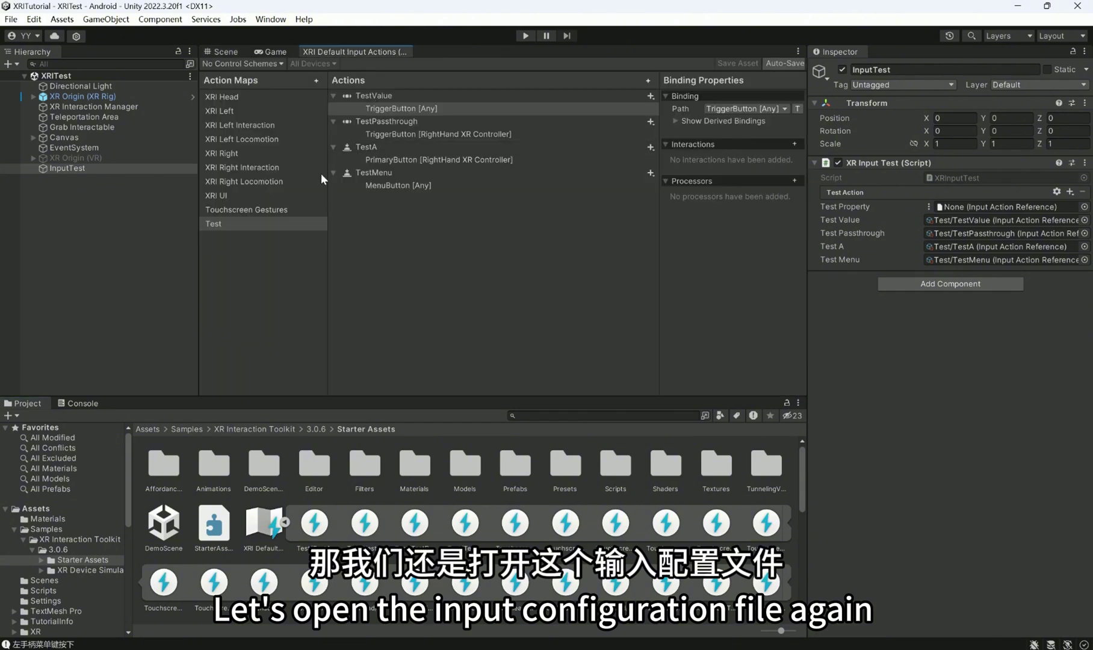
click(649, 80)
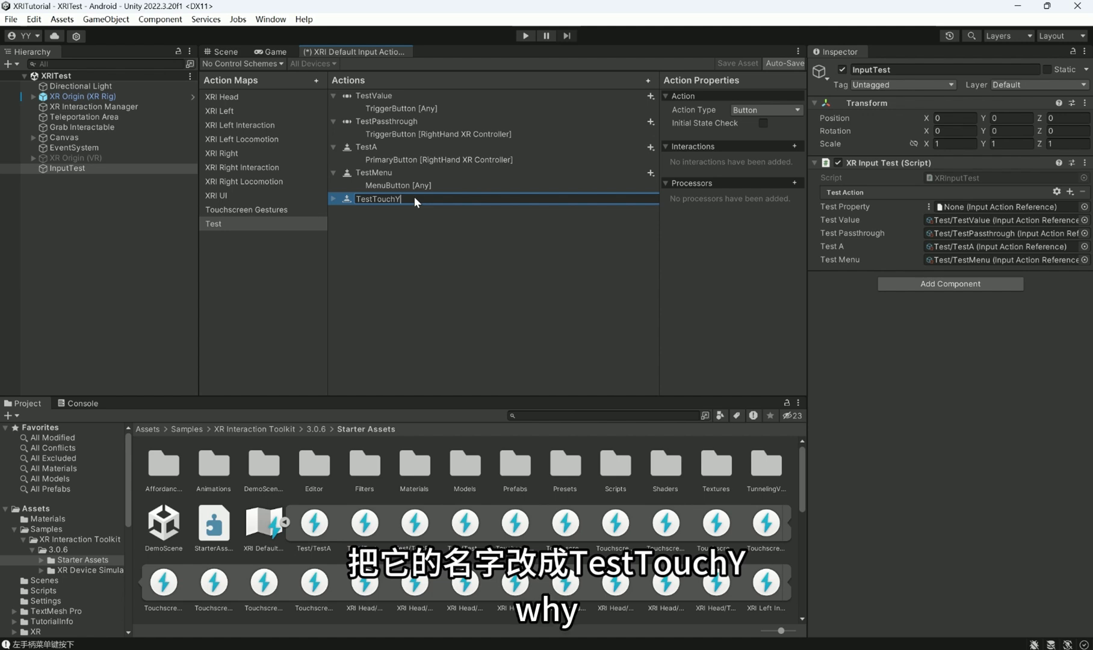
click(433, 221)
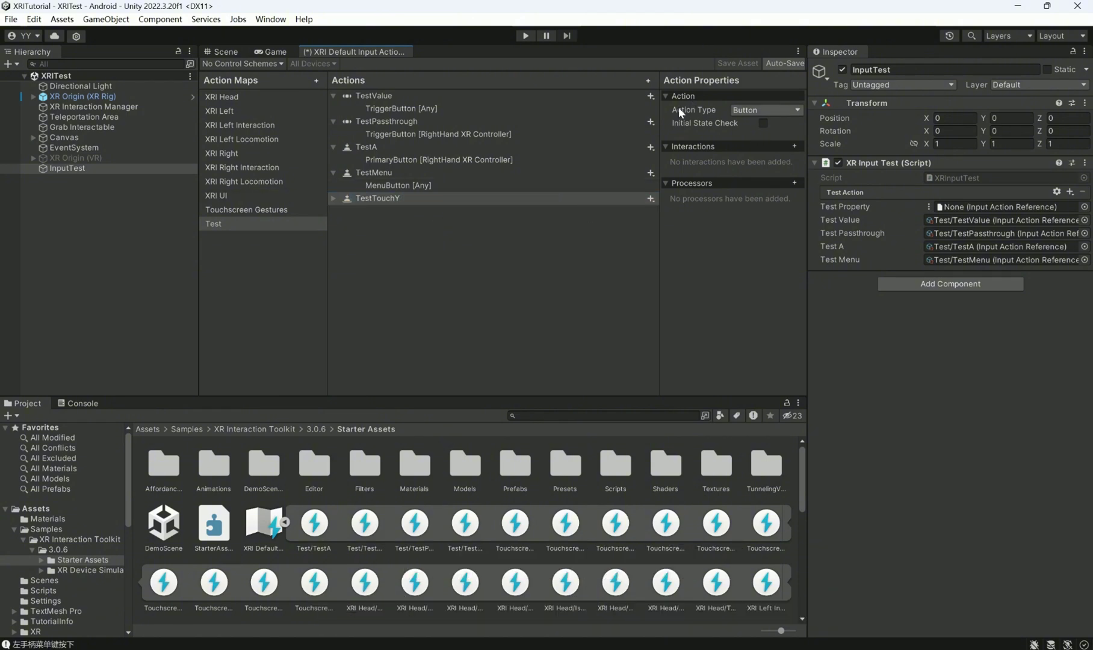
- Browse the left-hand XR Controller usages for TestTouchY's empty binding path
click(332, 199)
click(403, 209)
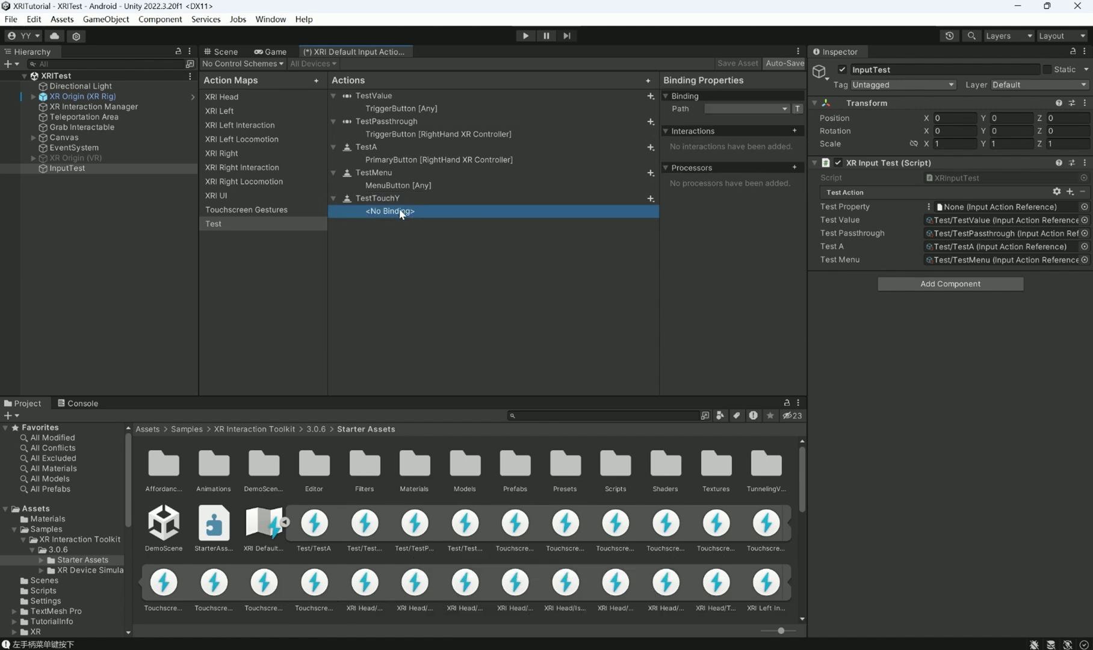
click(720, 108)
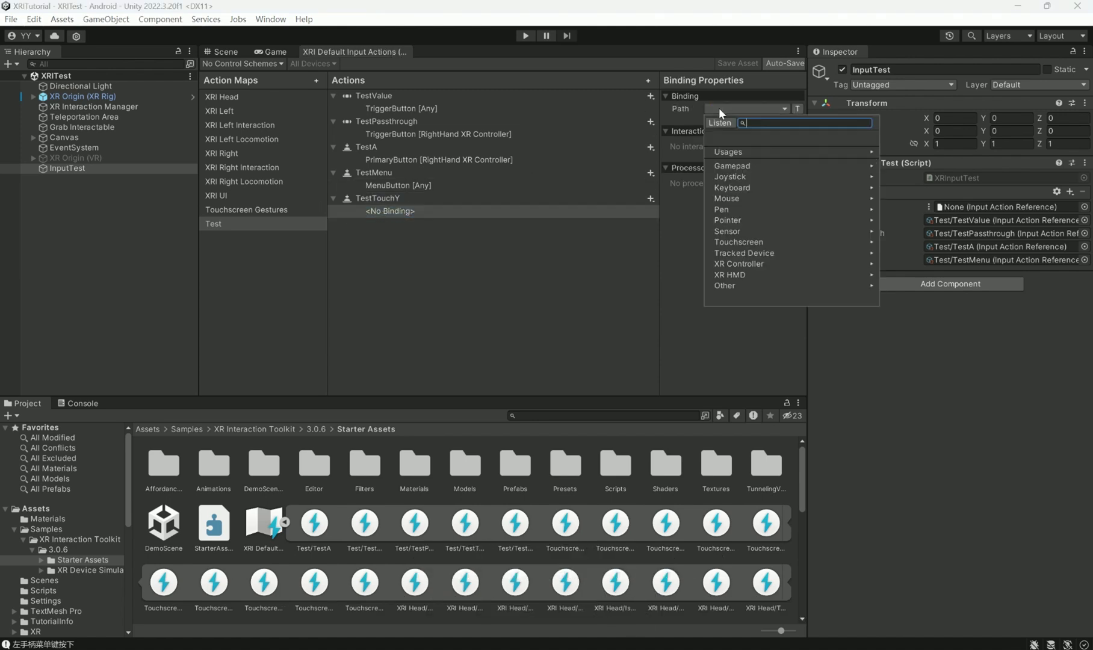
click(734, 264)
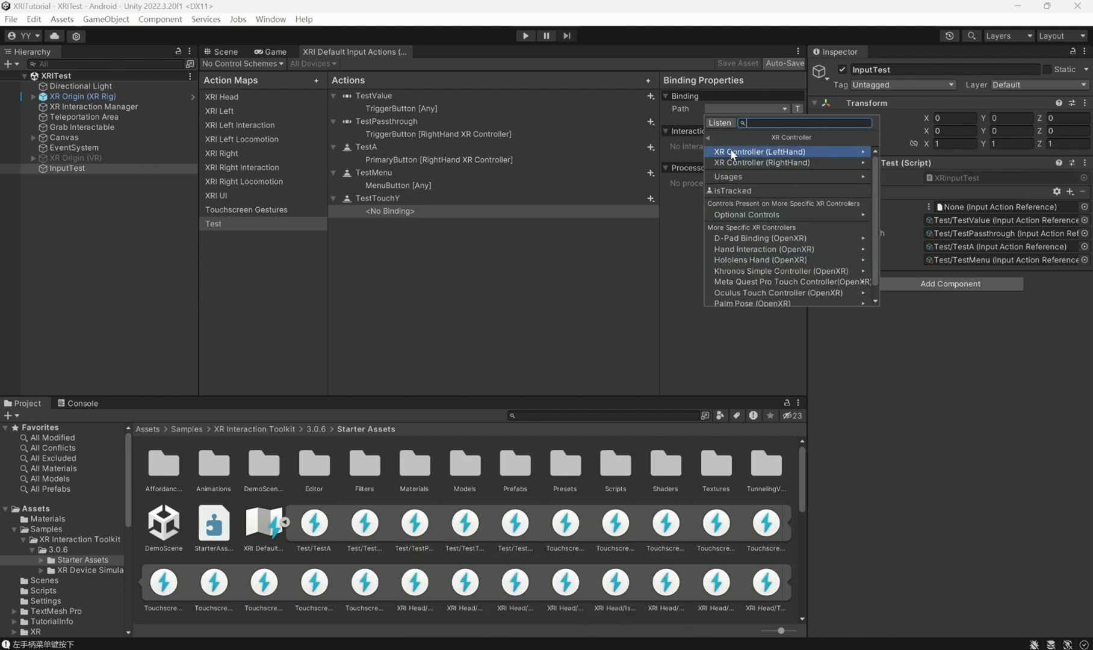
click(776, 153)
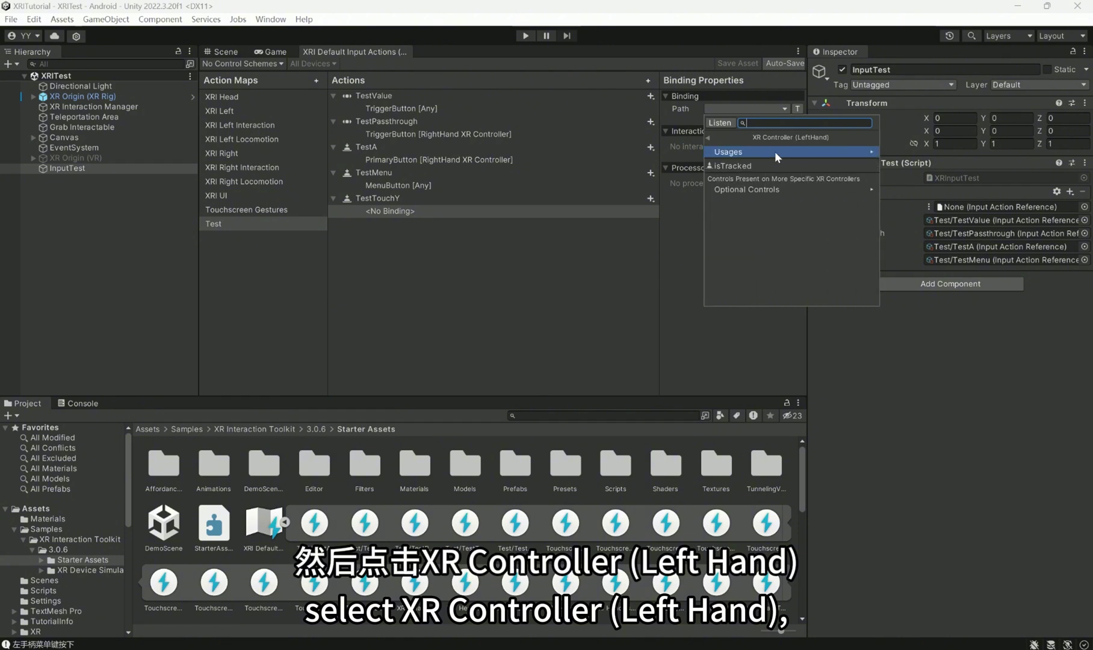
click(740, 154)
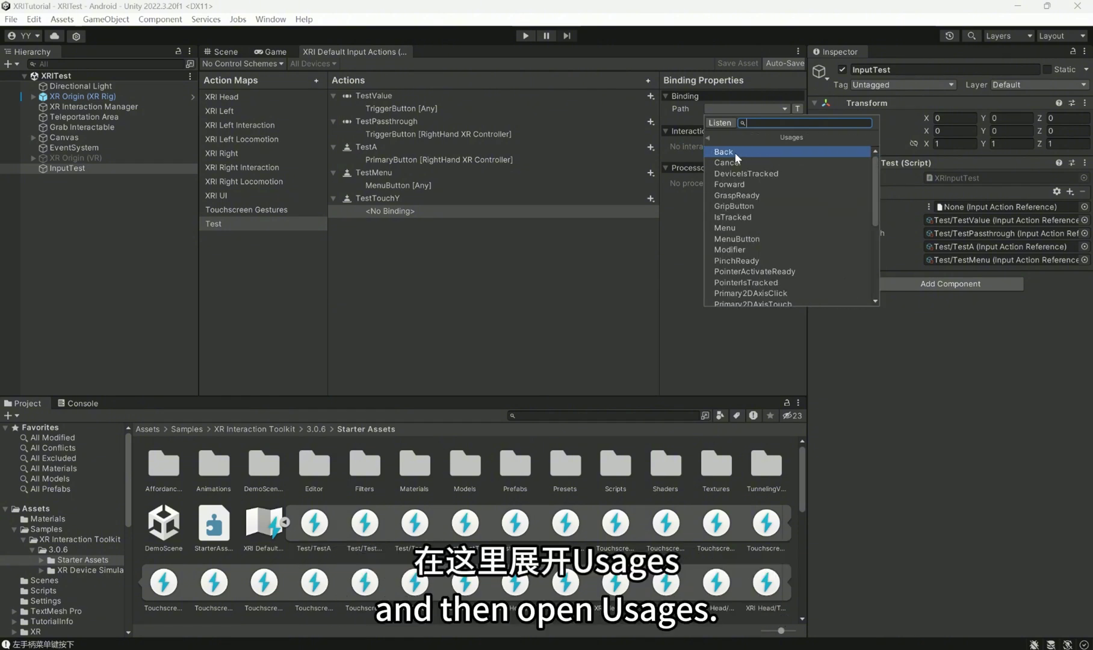
scroll(746, 174, down, 2)
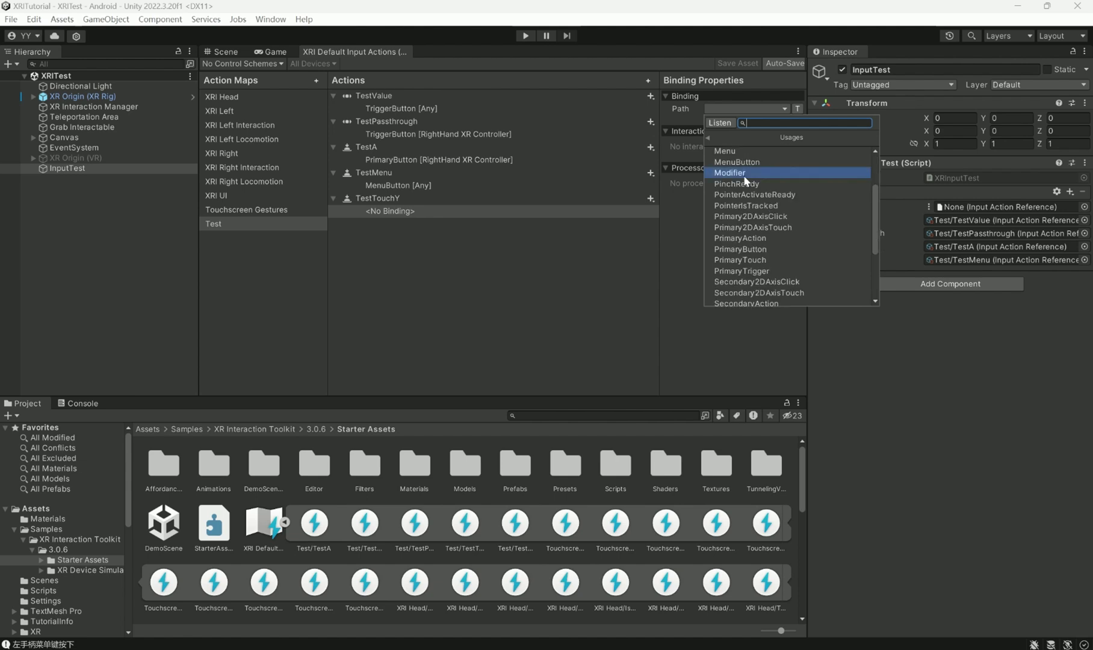
scroll(745, 178, down, 2)
scroll(744, 177, down, 5)
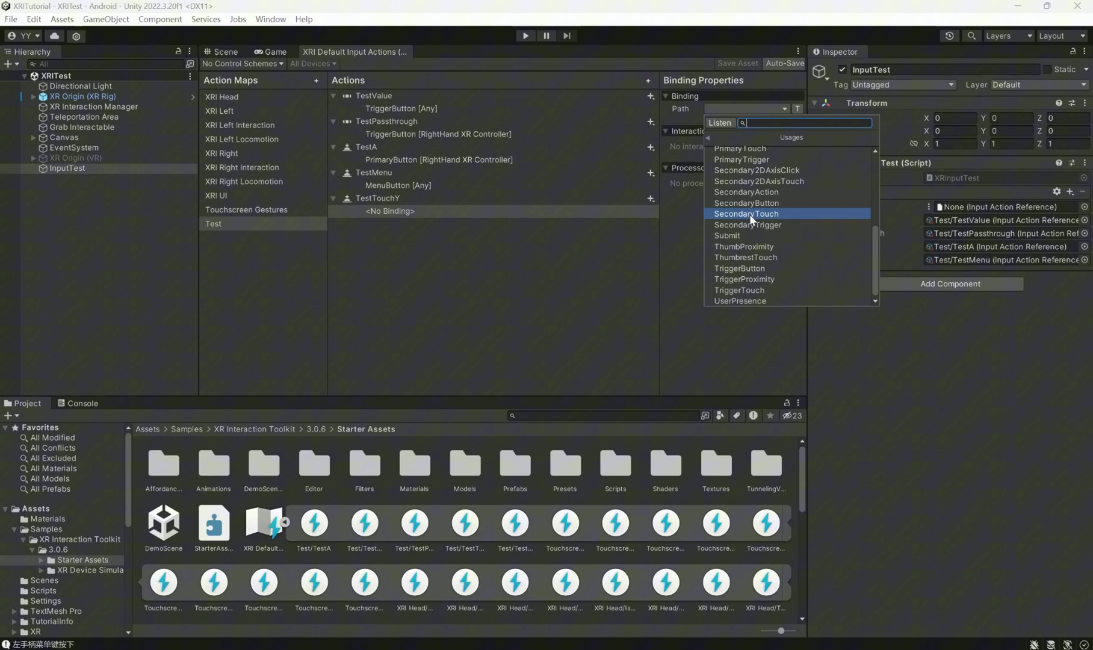
click(704, 188)
- Bind TestTouchY to SecondaryTouch on the XR Controller (LeftHand)
click(742, 107)
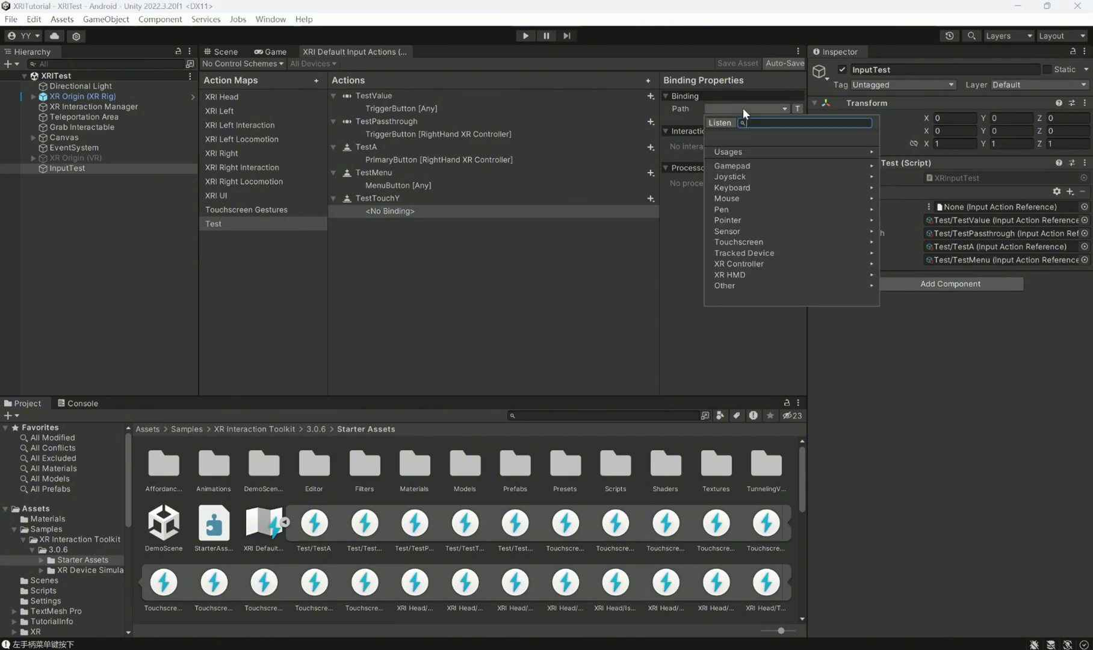
click(751, 264)
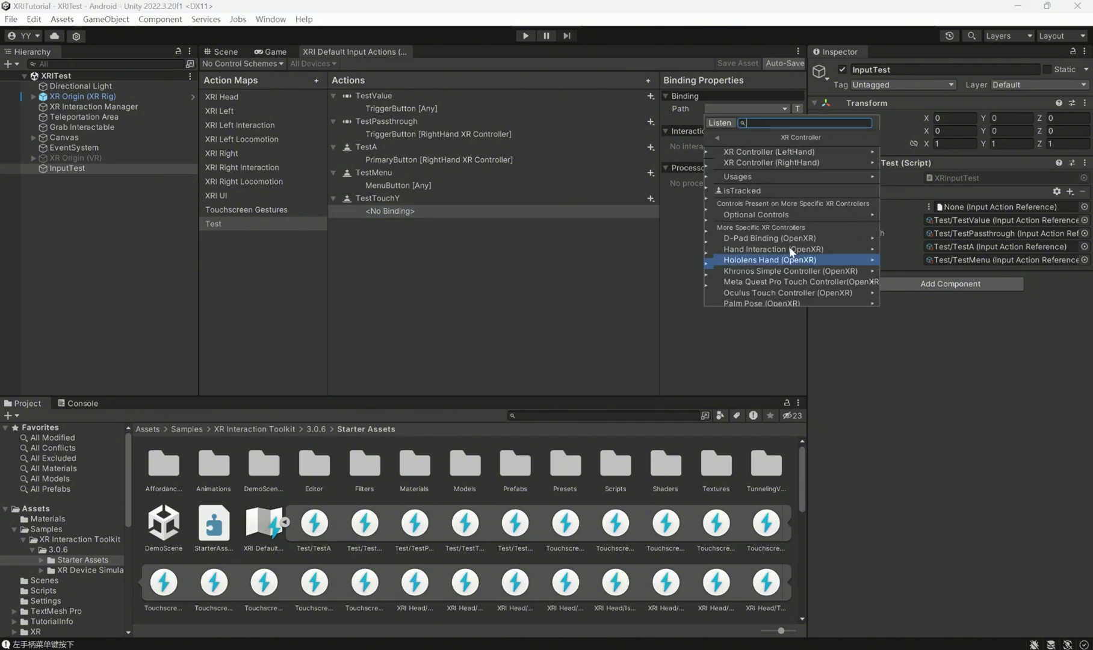
click(756, 153)
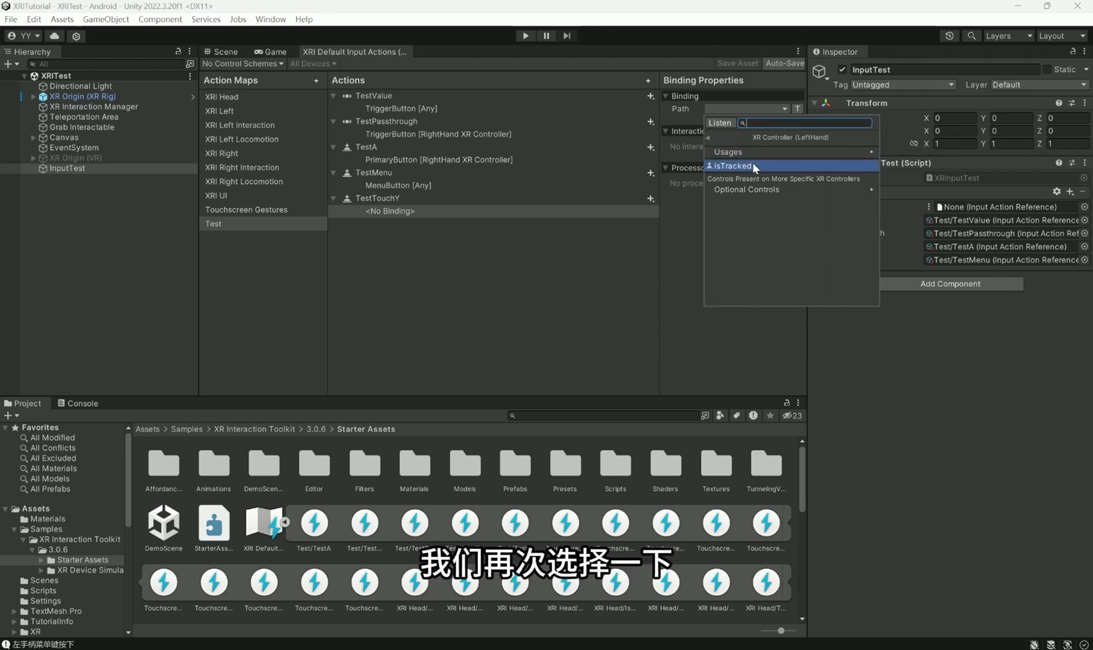
click(743, 153)
scroll(760, 209, down, 3)
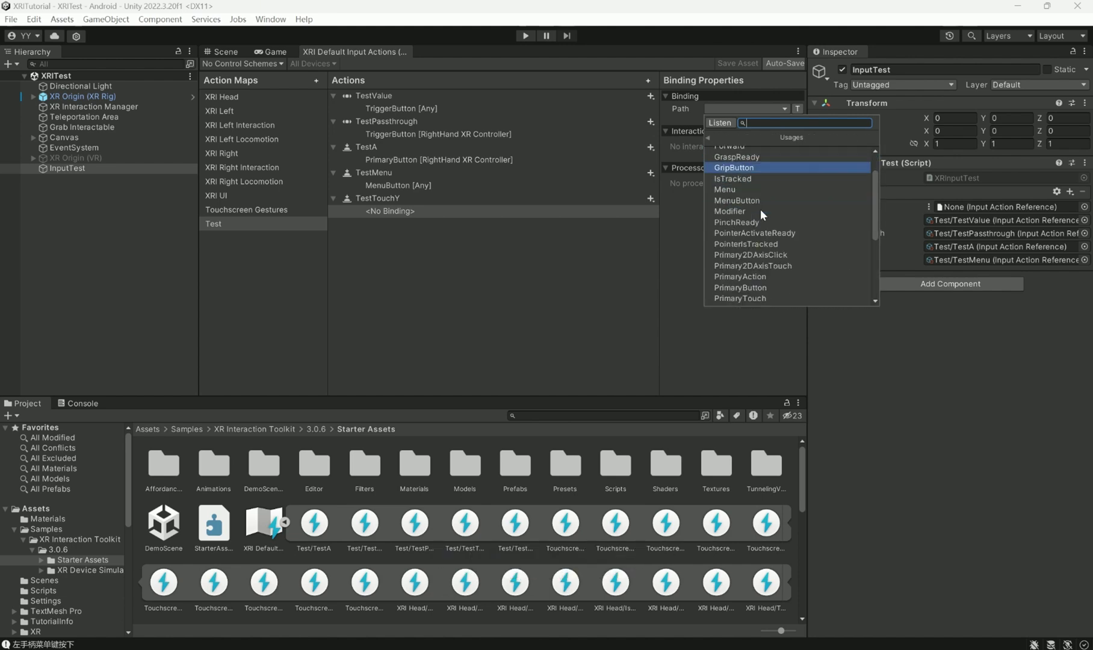
scroll(756, 231, down, 4)
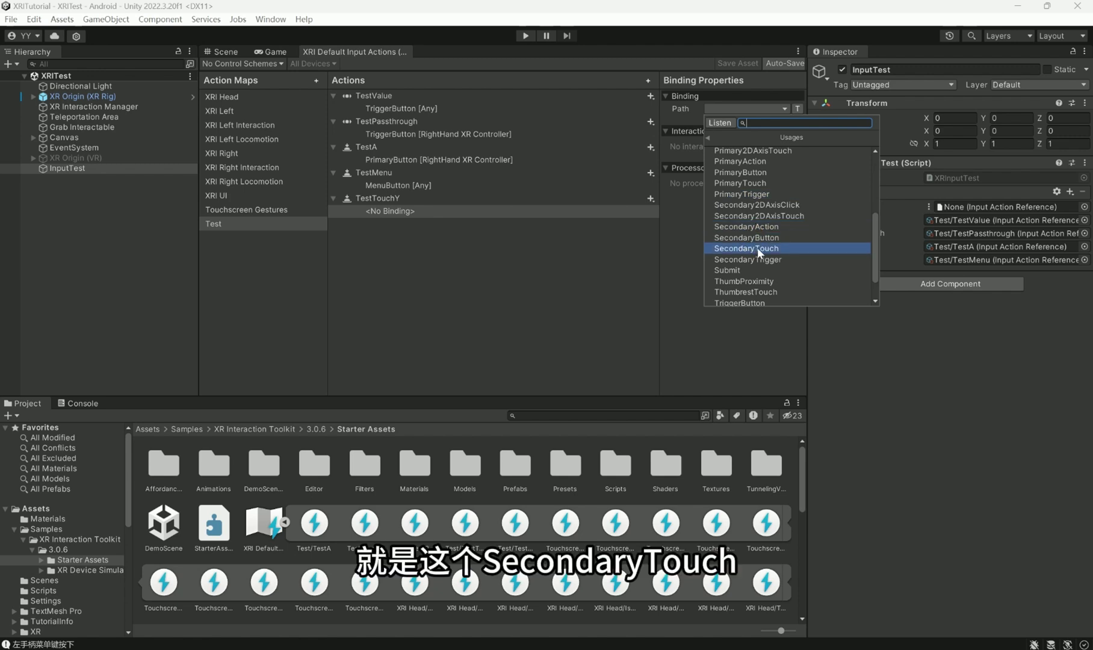
click(757, 247)
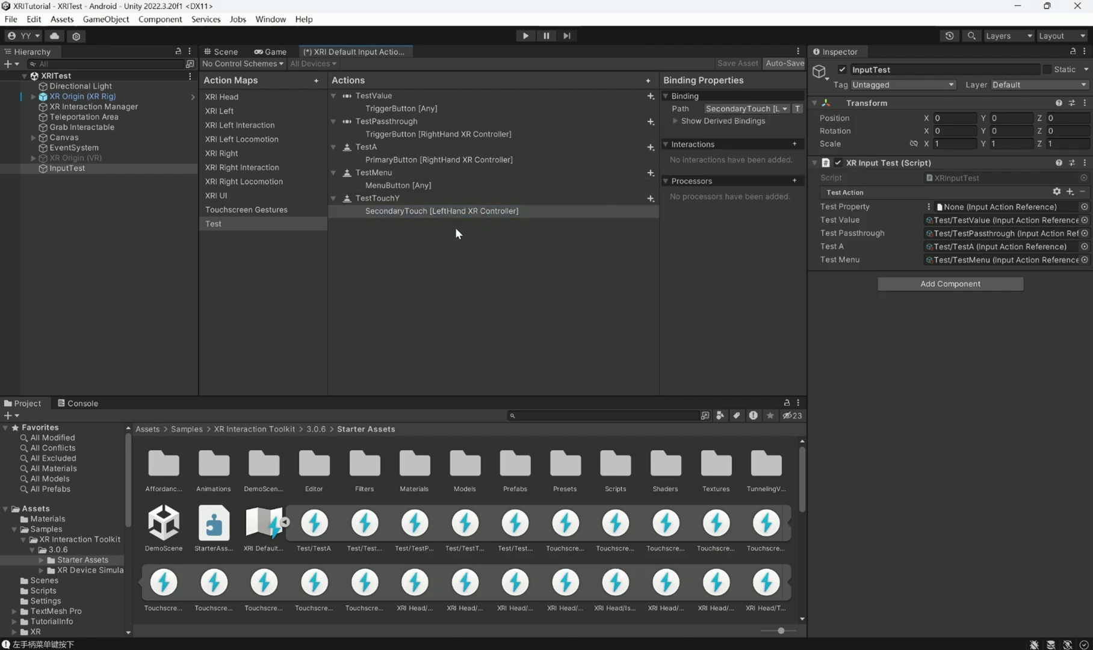
- Check the SecondaryTouch binding and open the XRInputTest script via Edit Script
click(402, 199)
click(415, 211)
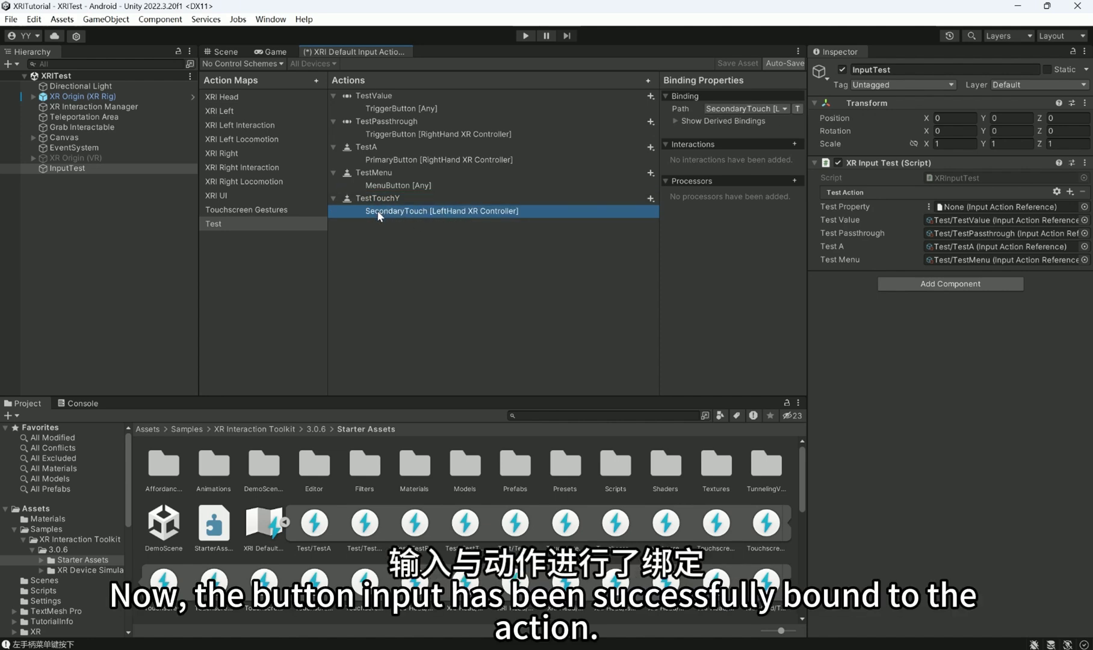
click(374, 197)
click(395, 209)
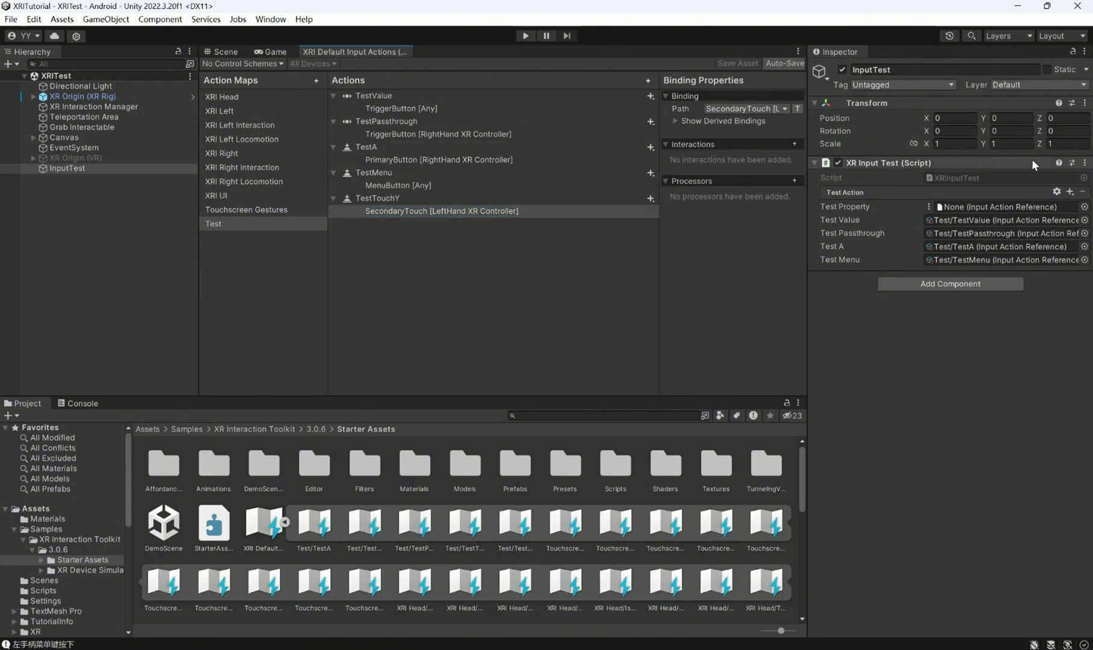
click(1084, 162)
click(987, 325)
- Review the testTouchY field, its Start subscription and the TestTouchY print call, then return to Unity
click(319, 193)
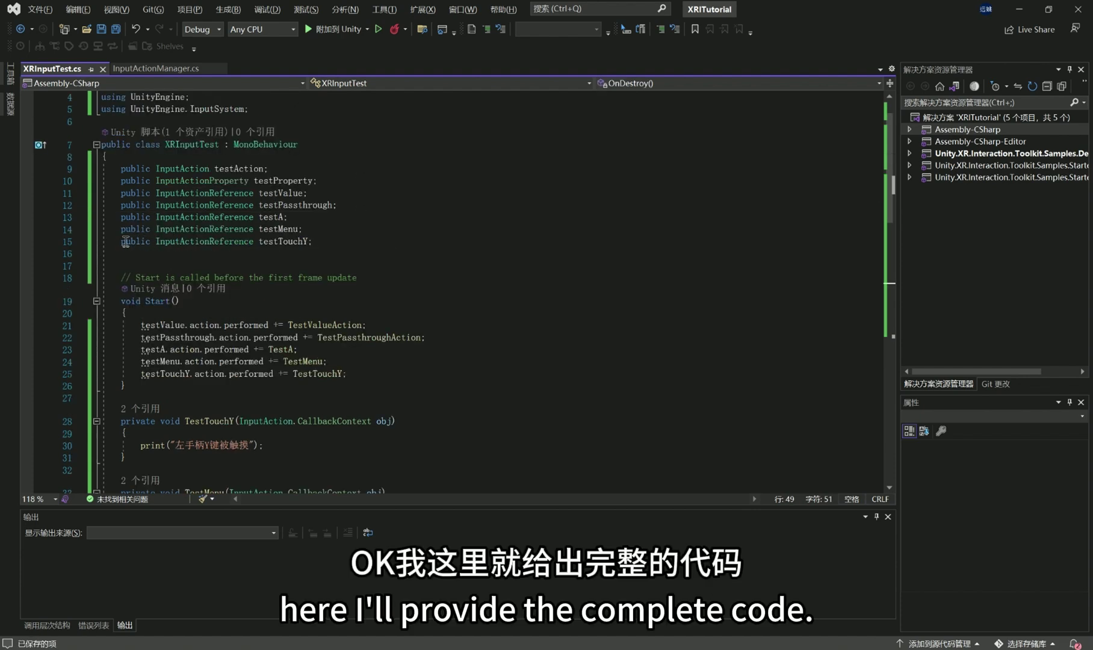
drag(121, 241, 313, 247)
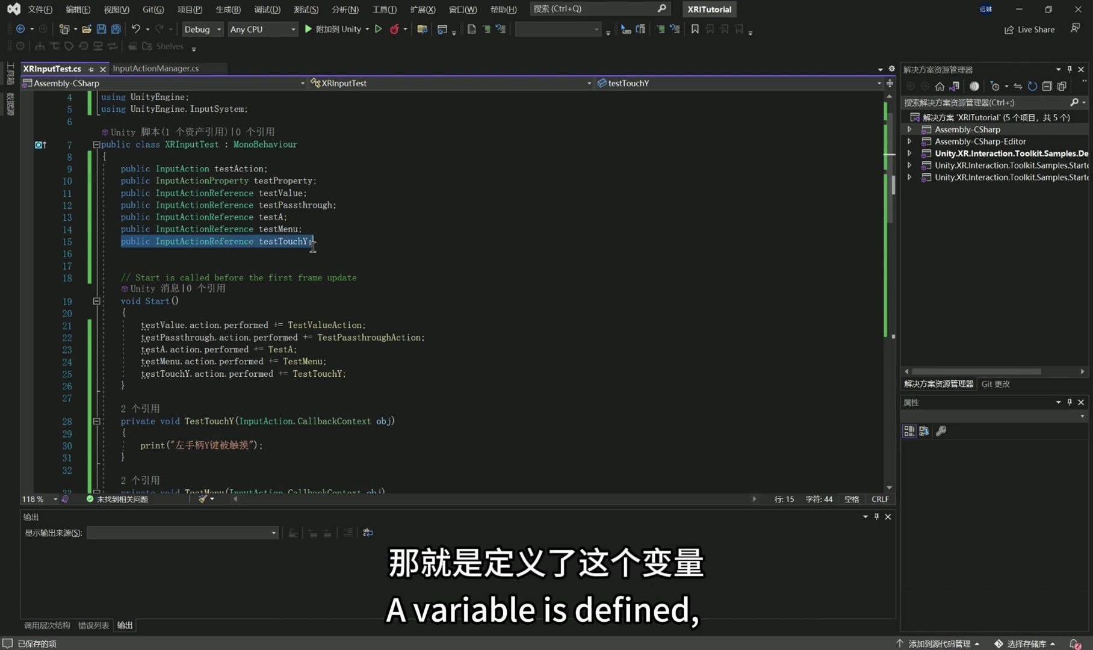
scroll(289, 301, down, 3)
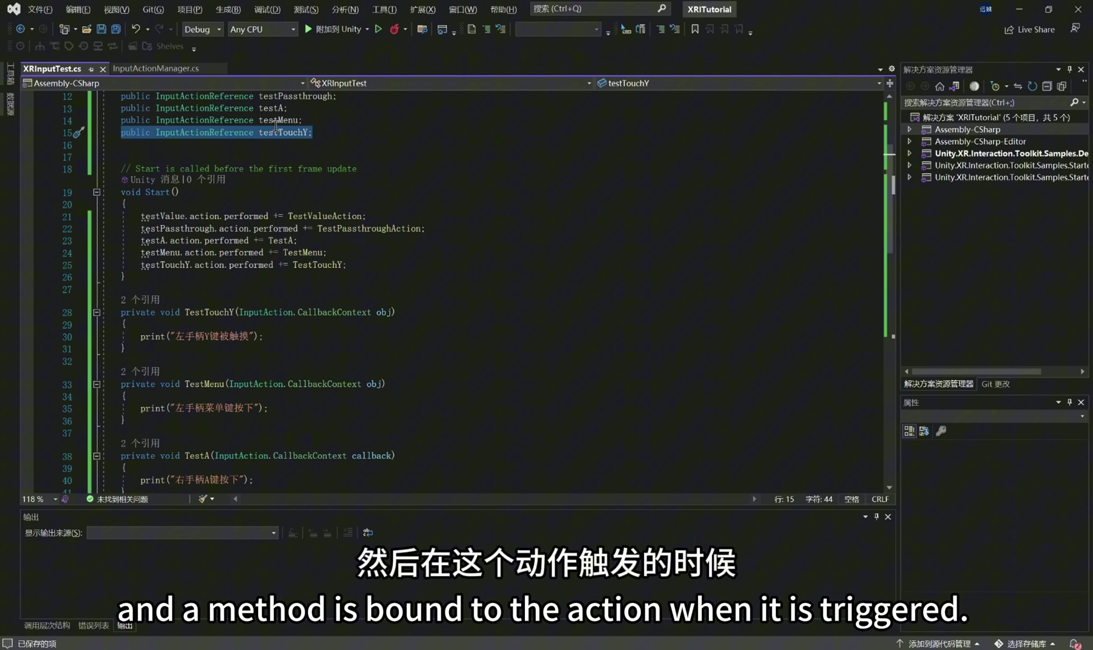
double_click(341, 265)
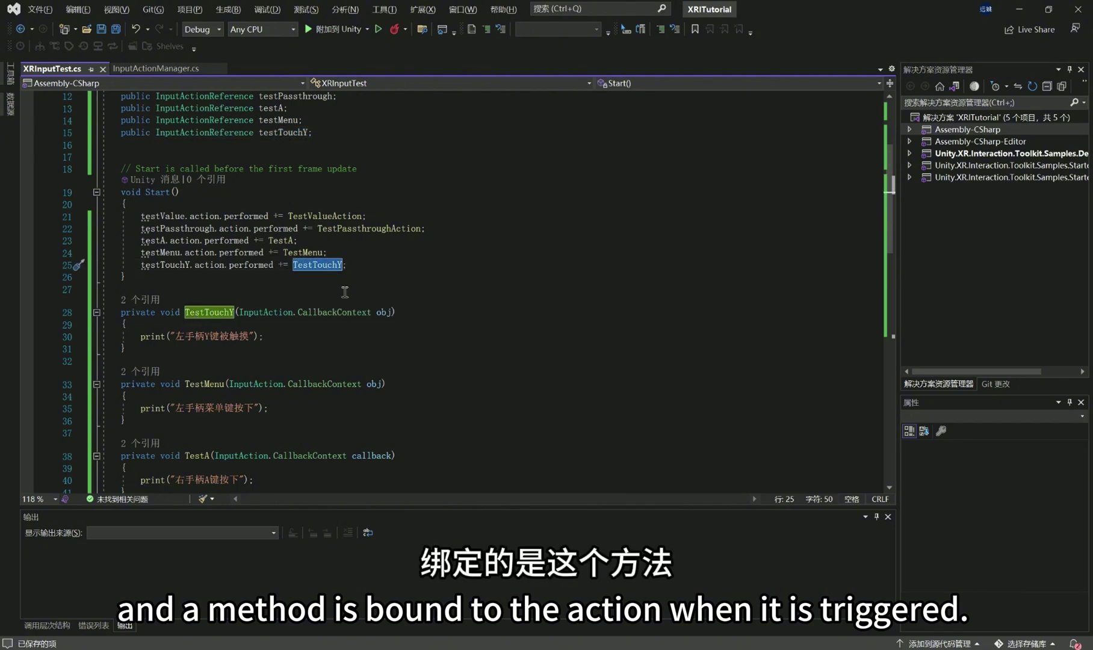
drag(137, 336, 263, 342)
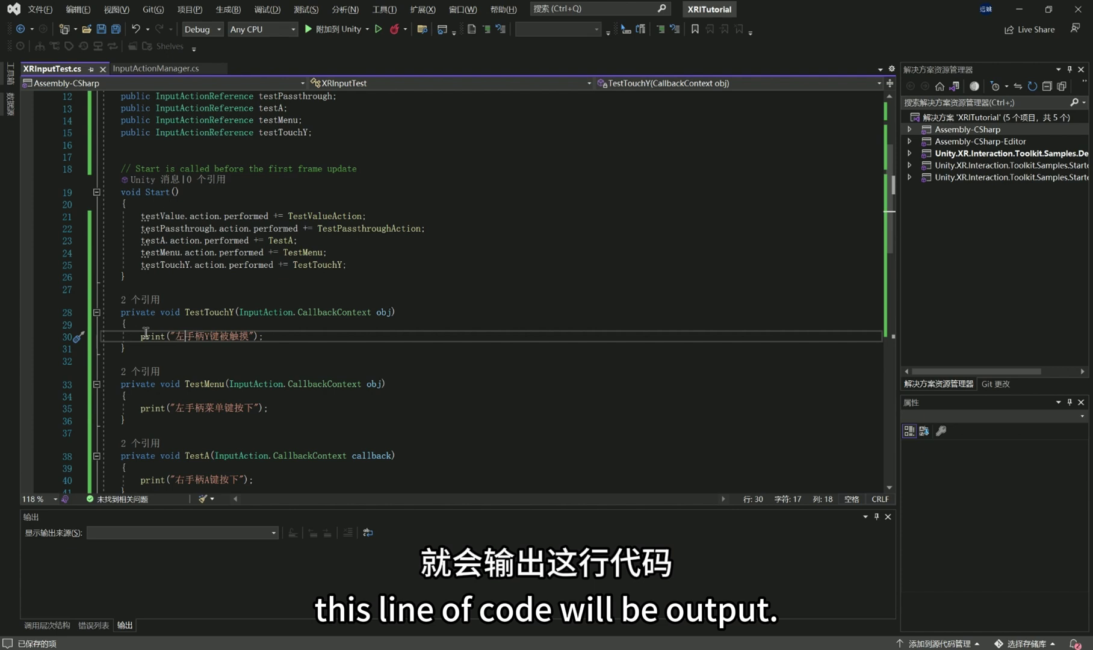
drag(141, 336, 266, 336)
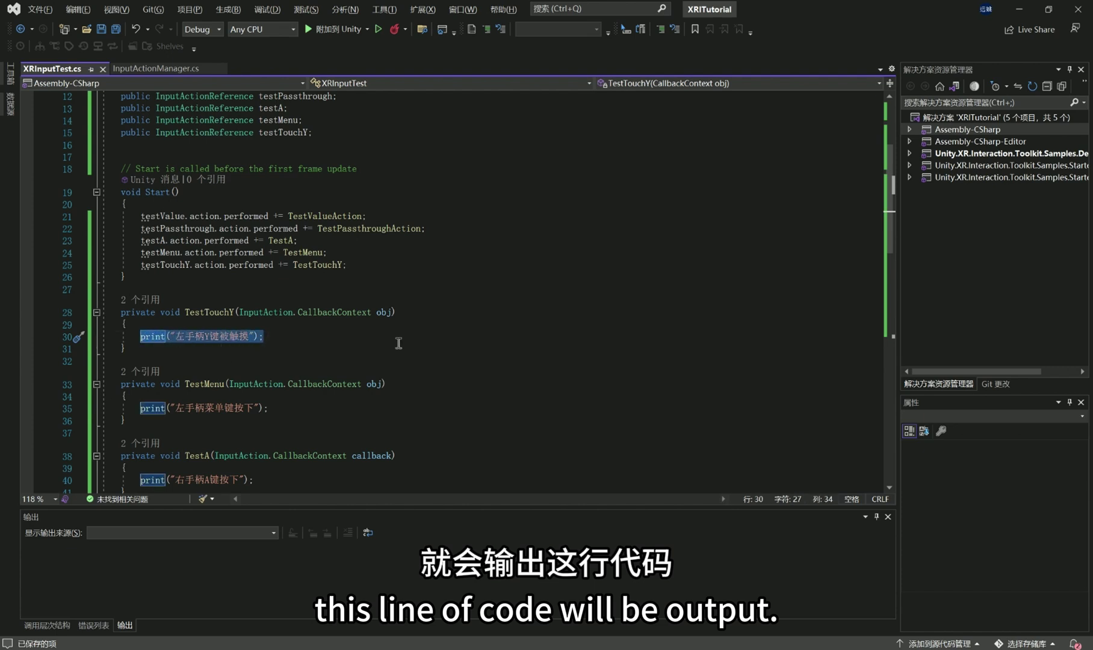
click(788, 596)
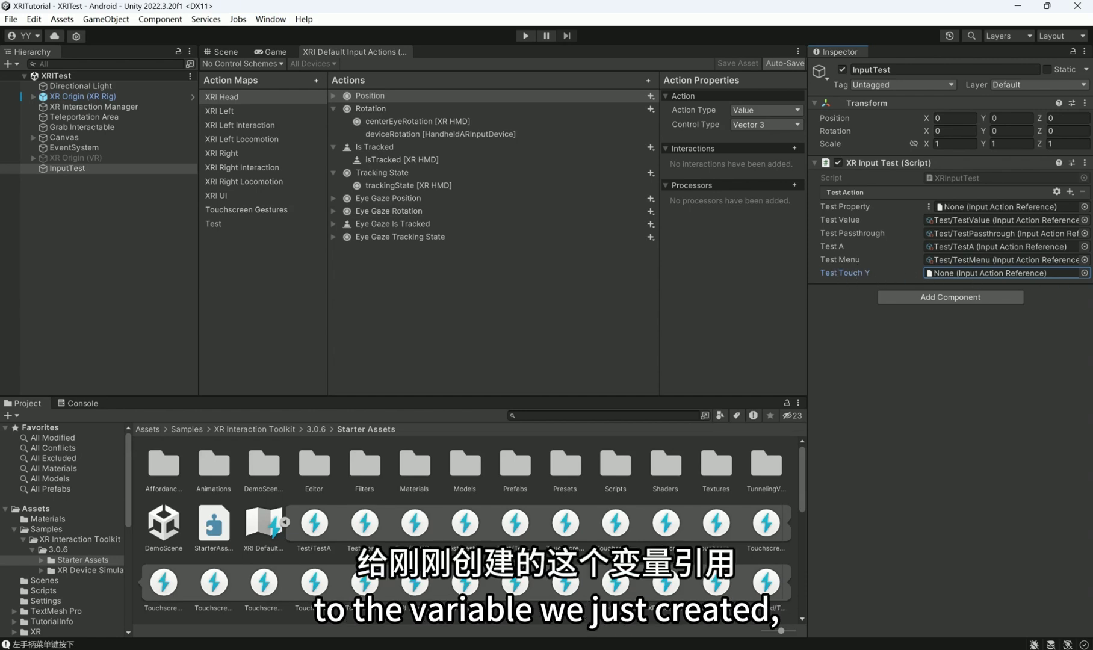
- Assign Test/TestTouchY to the Test Touch Y field and save the XRITest scene
click(1084, 272)
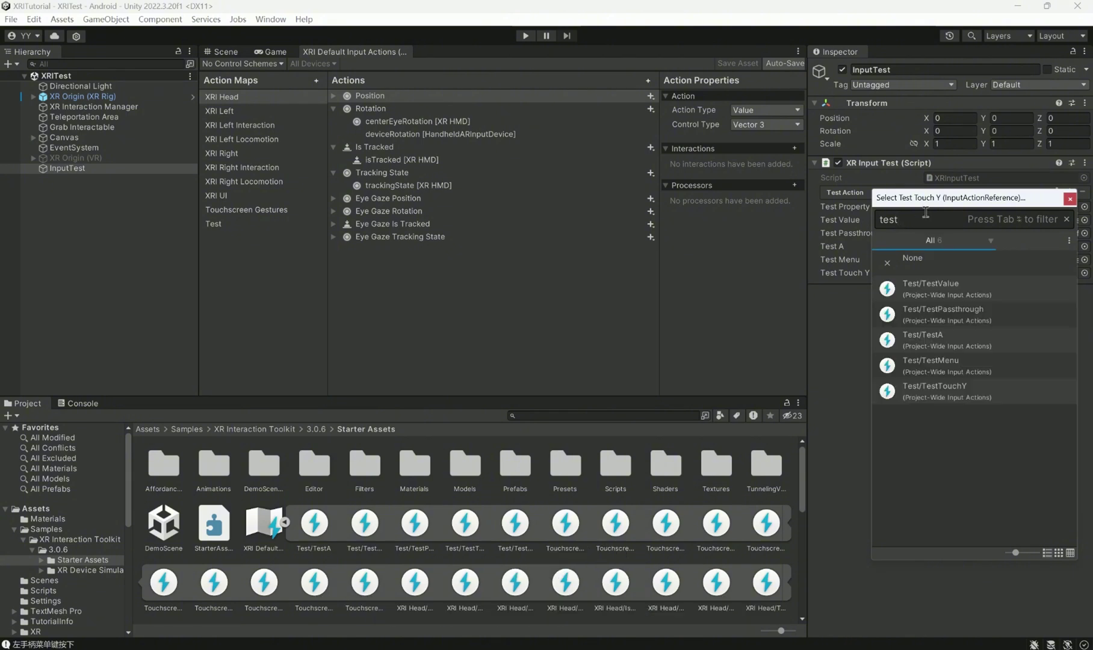
click(984, 389)
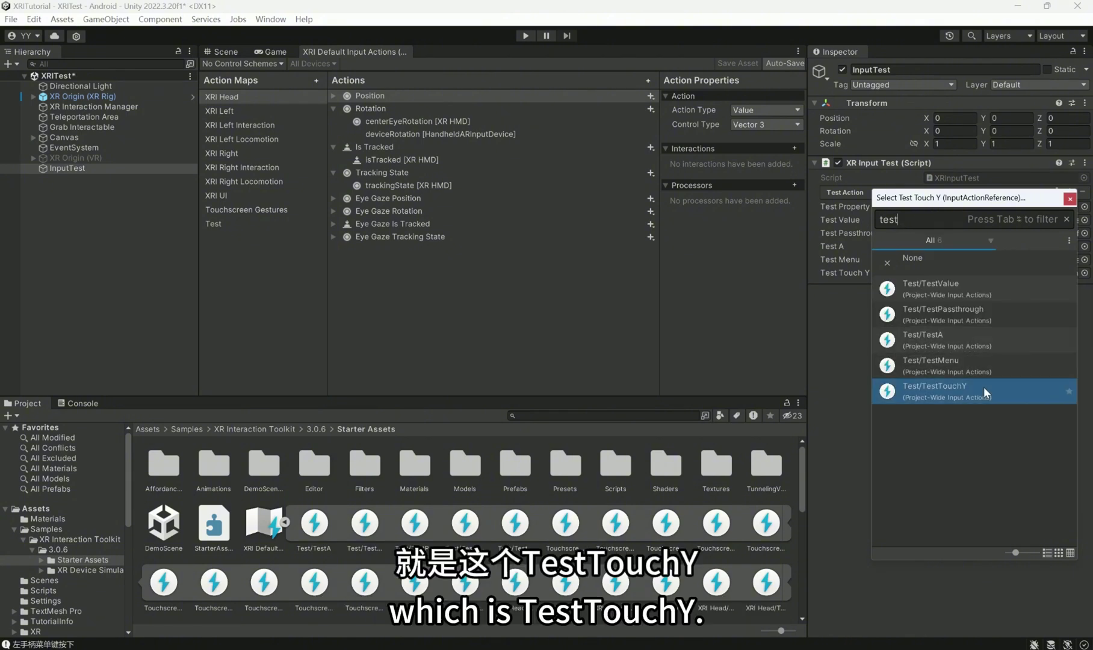
click(1070, 199)
key(ctrl+s)
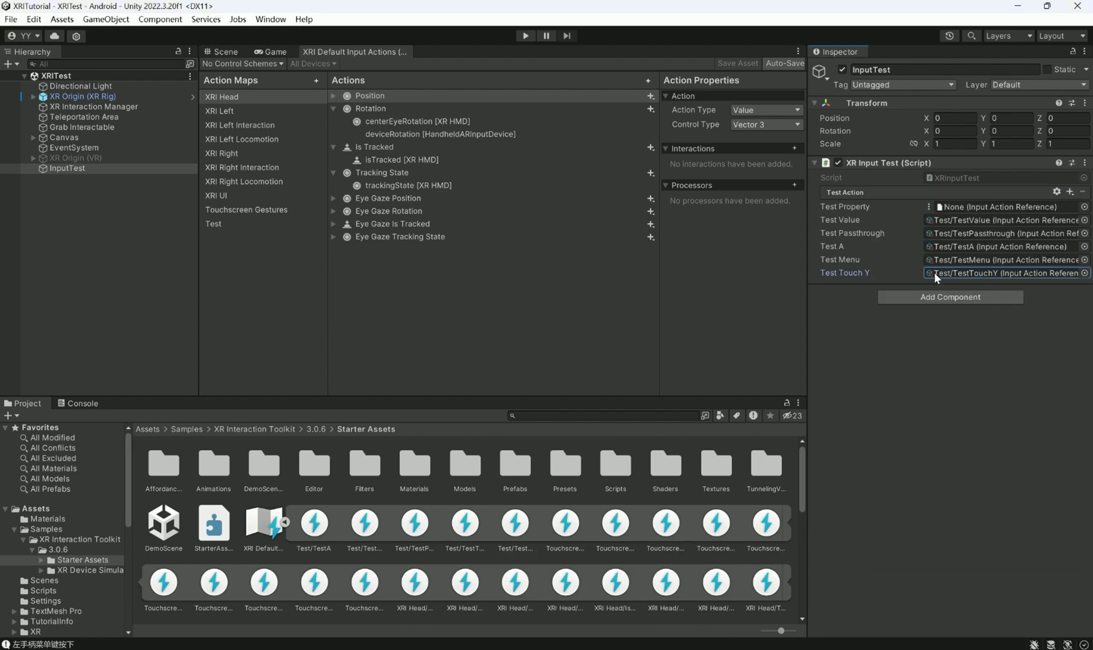
click(84, 403)
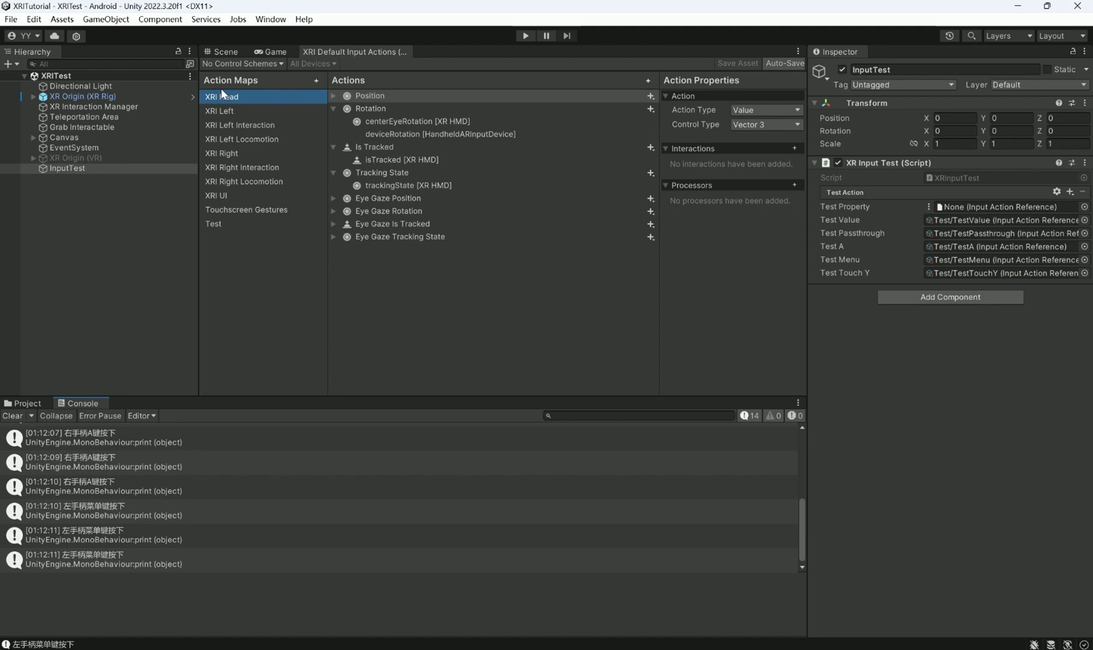
- Run play mode to log the left-controller Y-touch message, stop, and return to XRI Default Input Actions
click(218, 51)
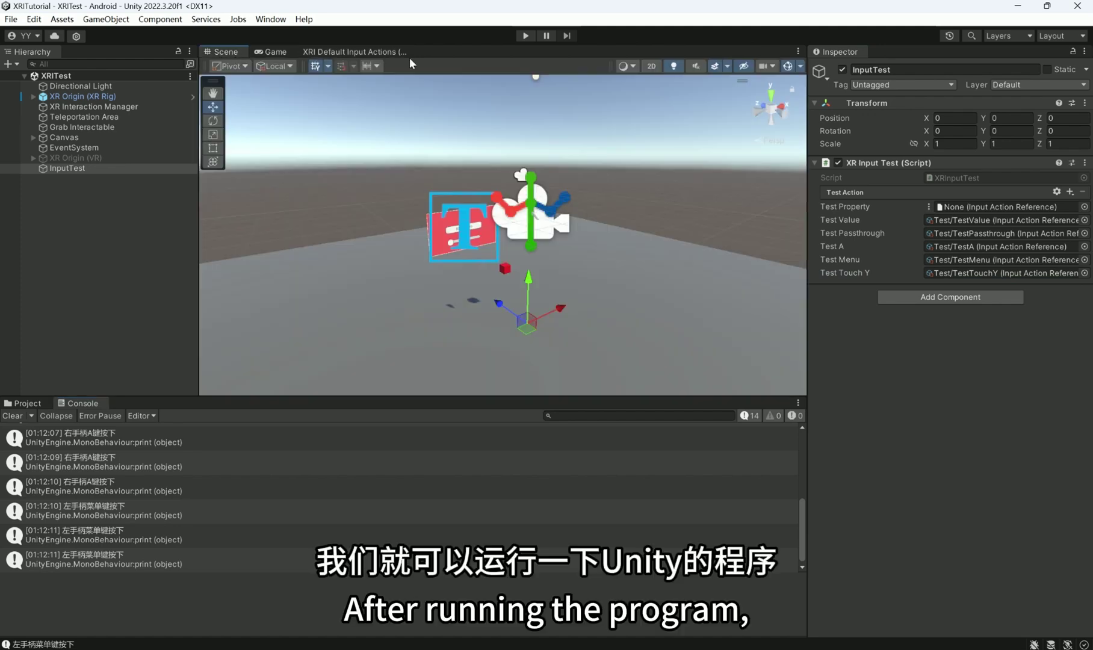
click(526, 34)
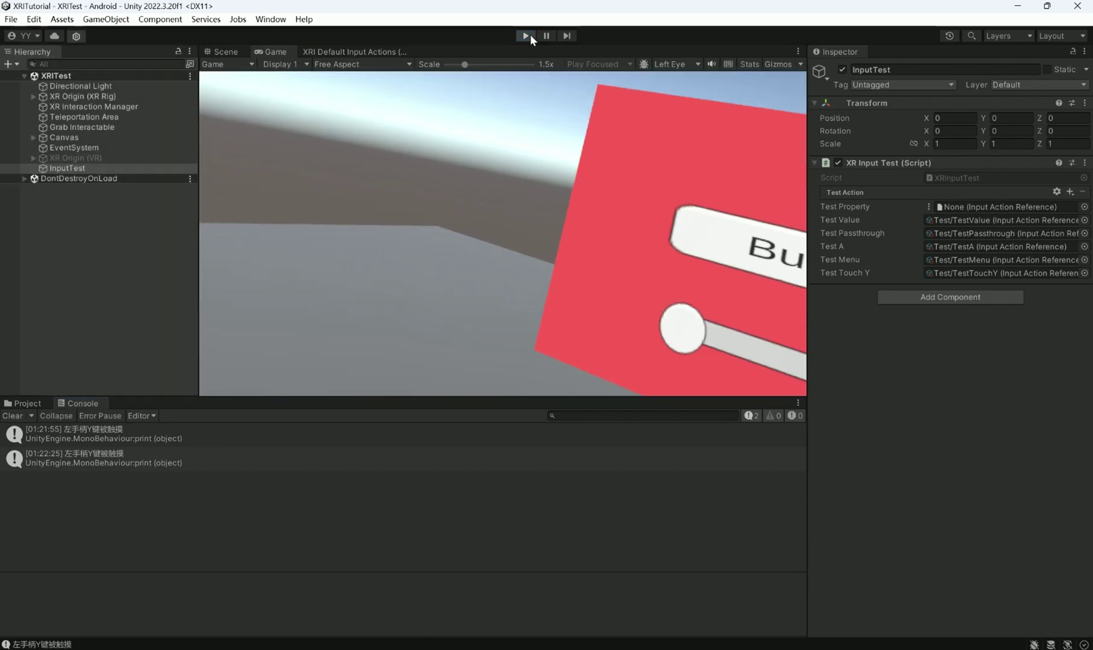
click(526, 36)
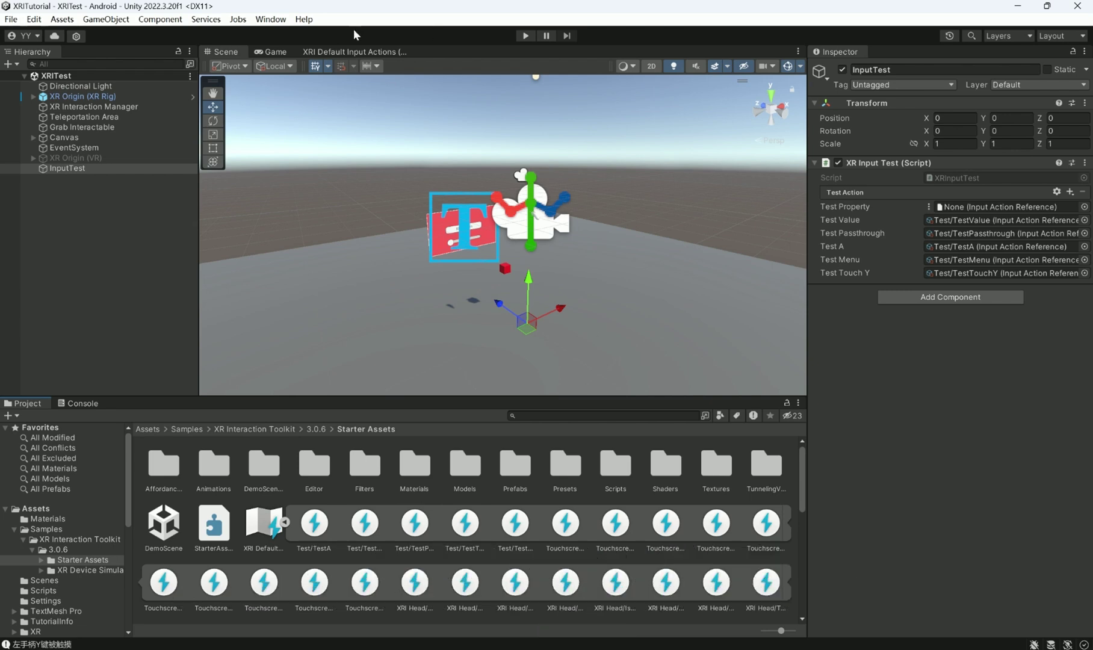
click(352, 52)
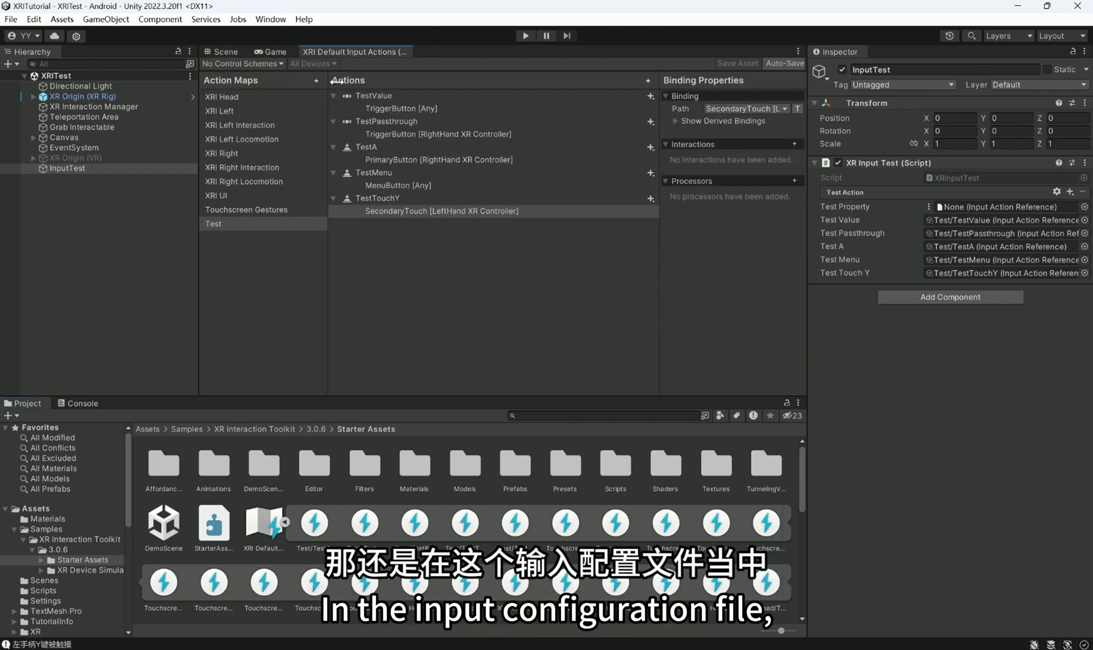
- Create action TestTouchRightThumbstick in the Test map, keeping Action Type as Button
click(310, 224)
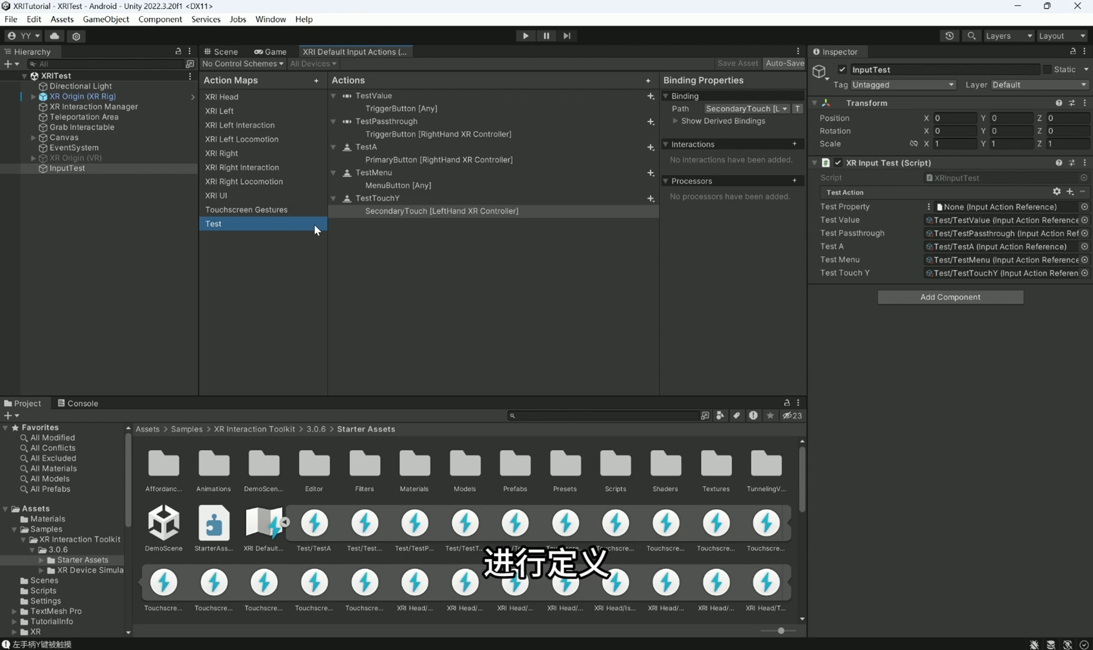
click(647, 82)
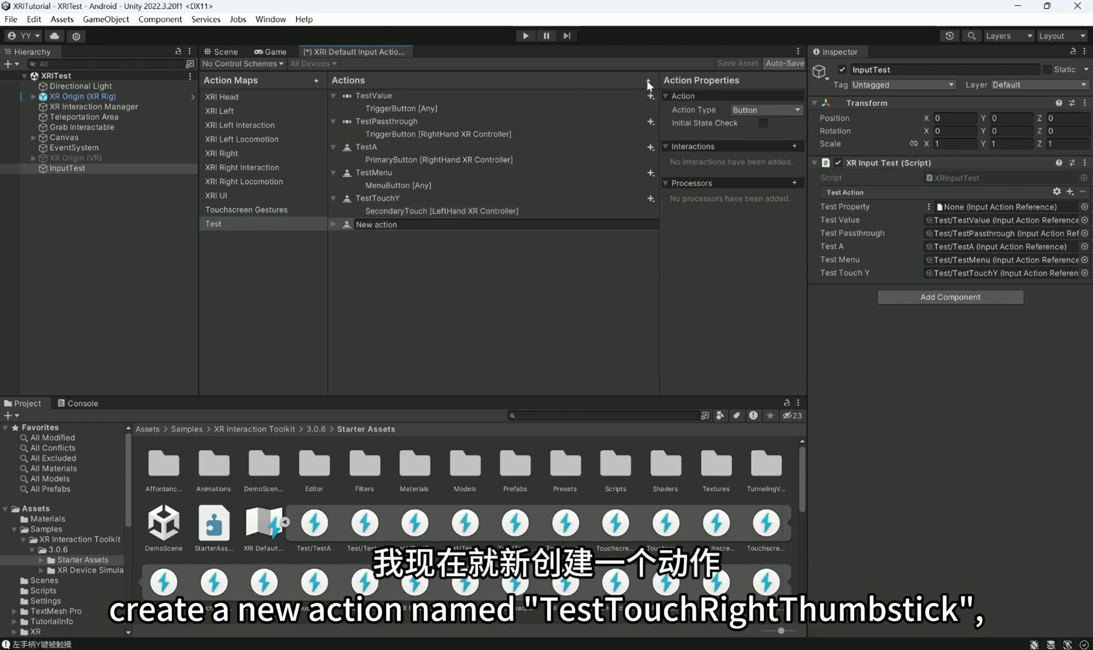
key(BackSpace)
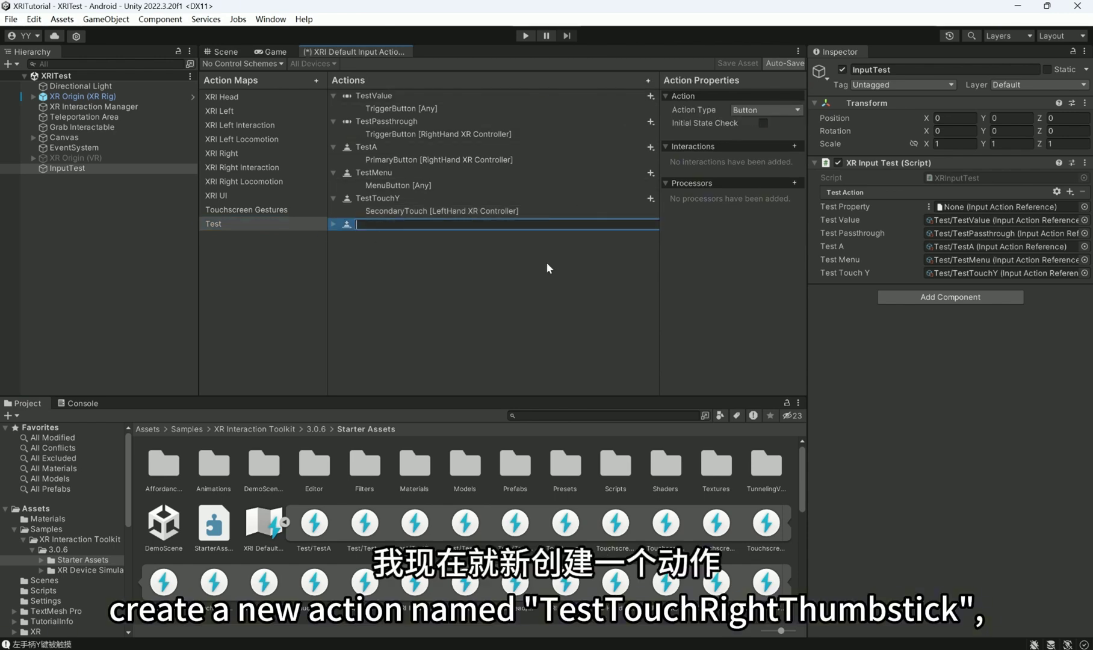
text(tE)
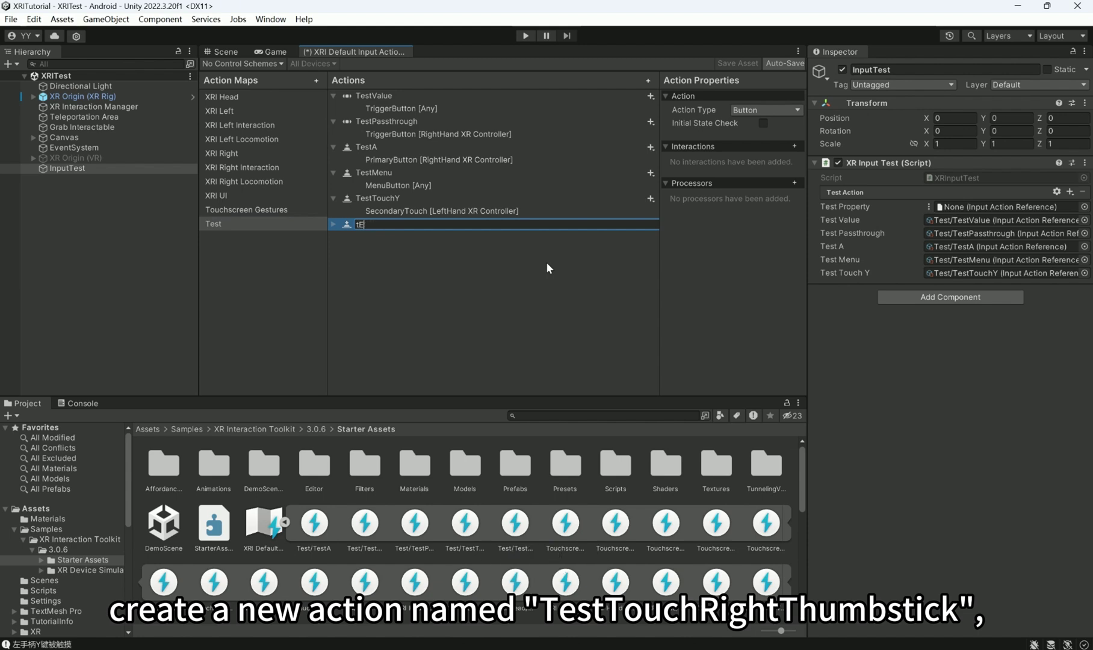
text(st)
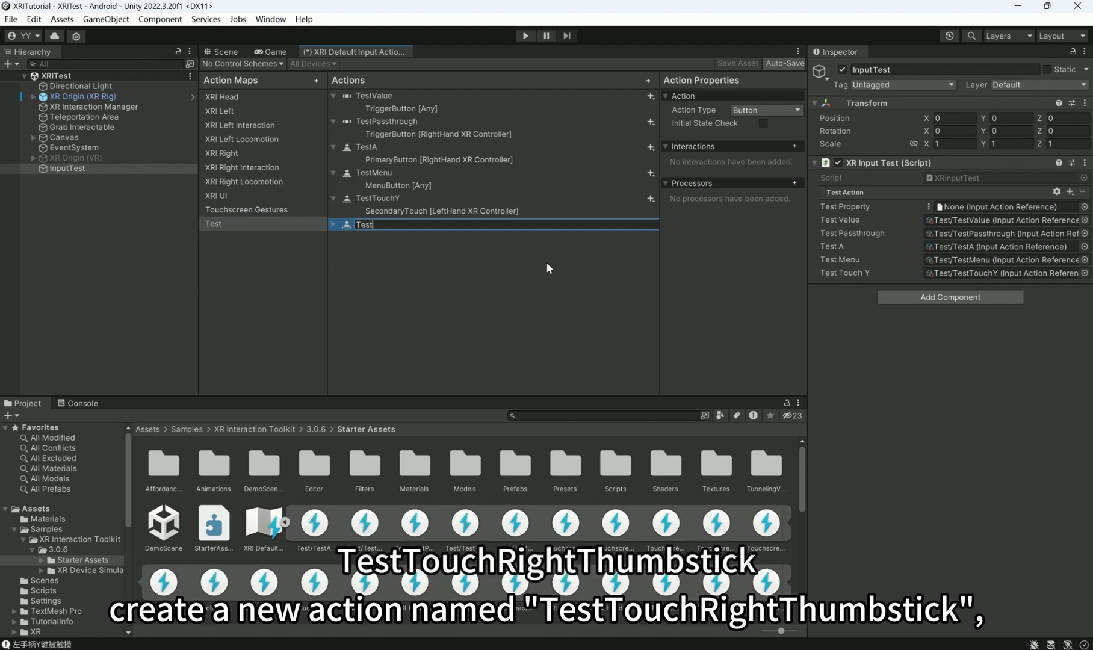
text(TouchRightThumbstick)
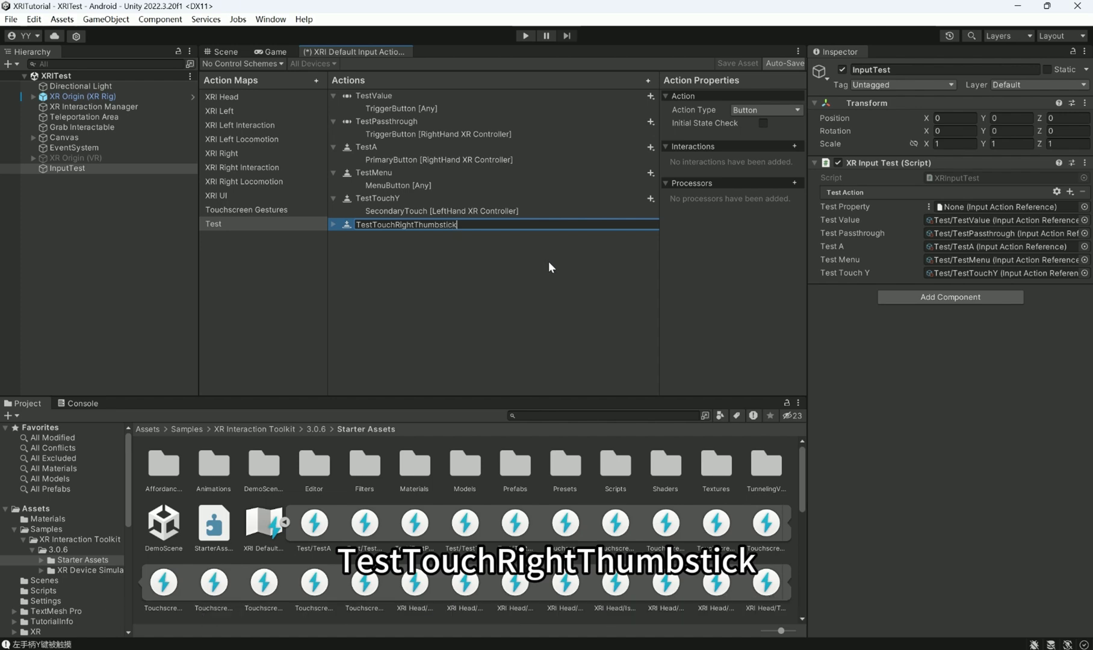
key(Return)
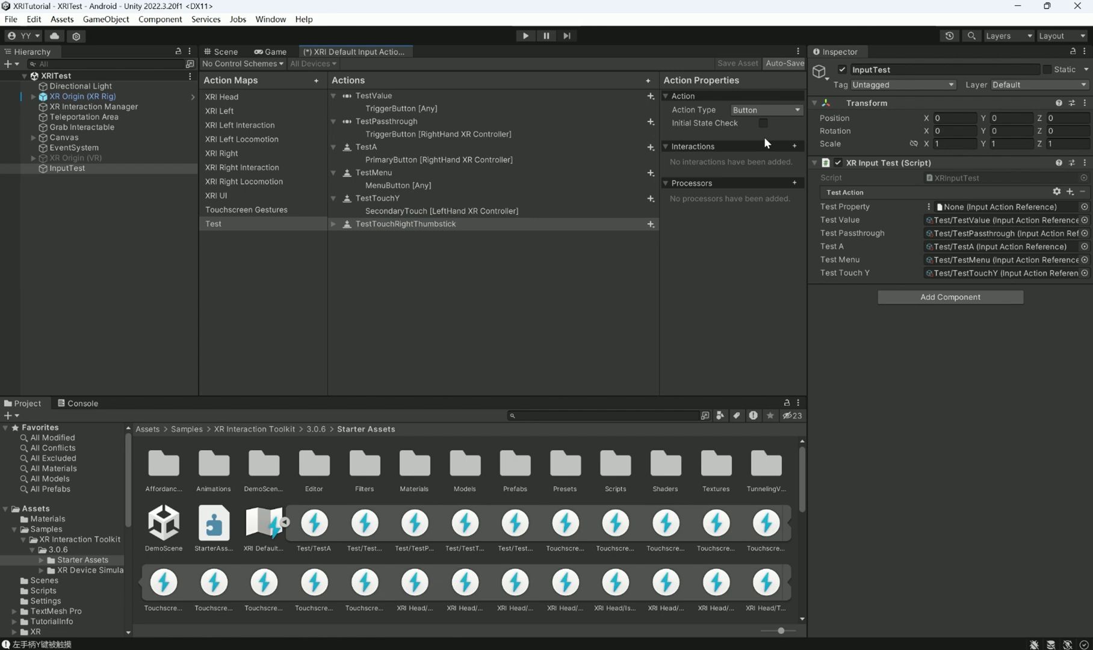
click(397, 227)
click(719, 130)
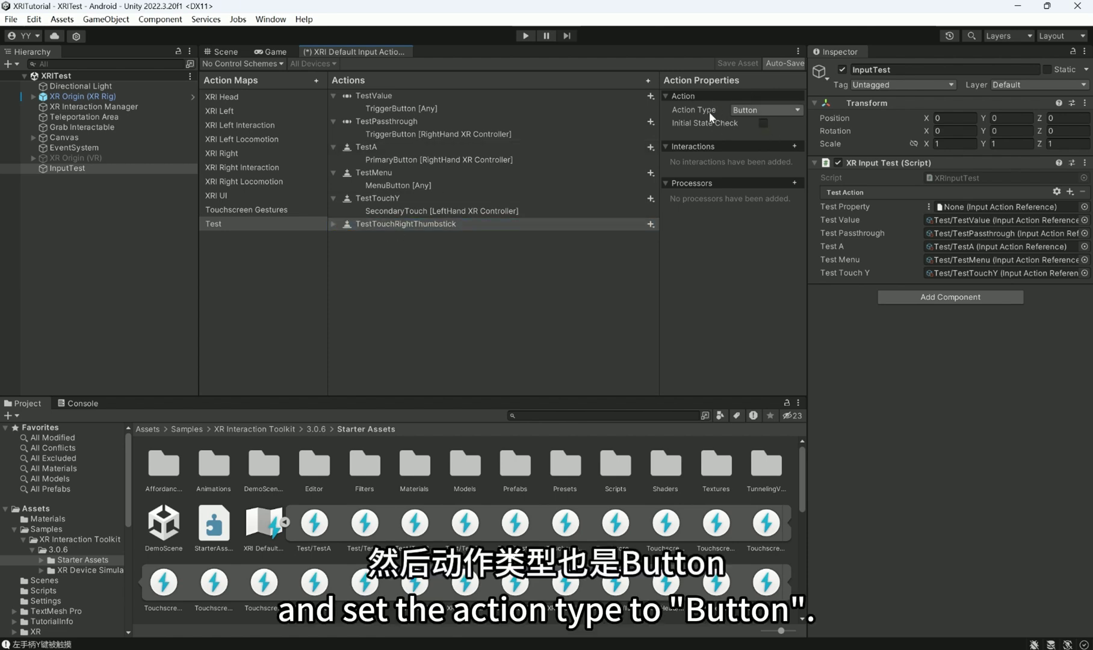
- Bind TestTouchRightThumbstick to Primary2DAxisTouch on the XR Controller (RightHand) and verify the binding
click(332, 223)
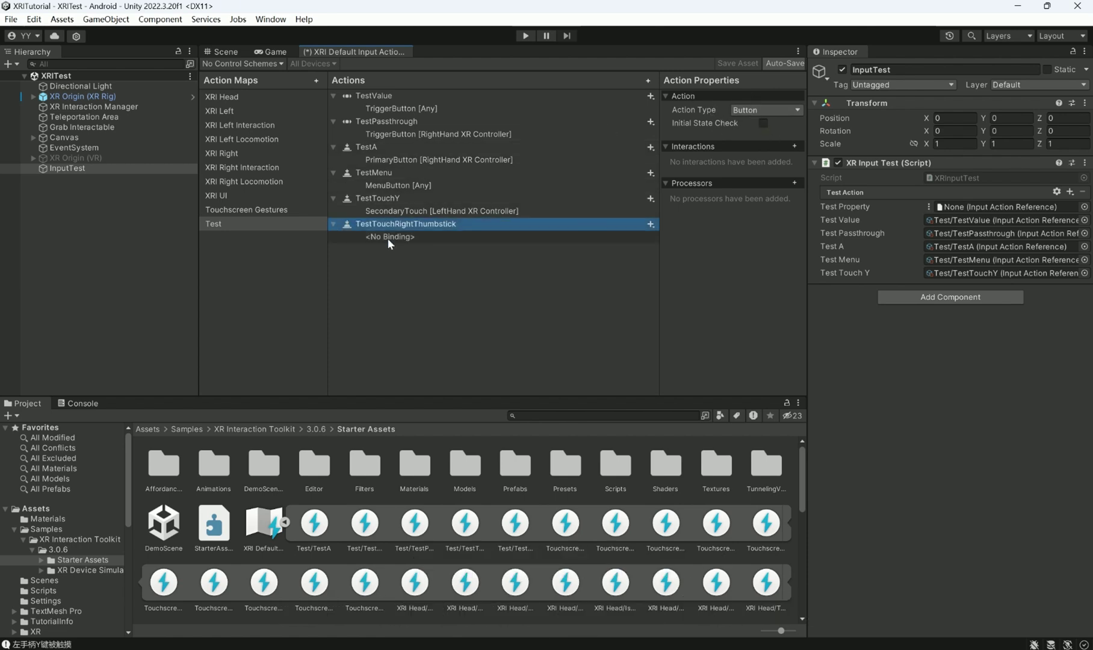
click(389, 237)
click(756, 116)
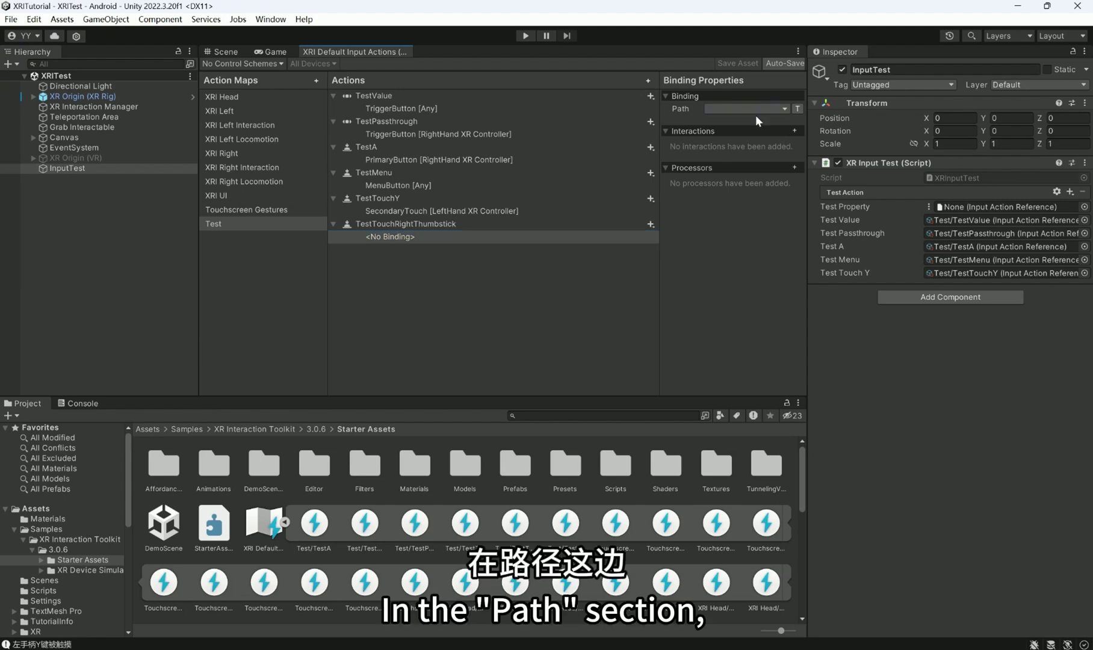
click(747, 108)
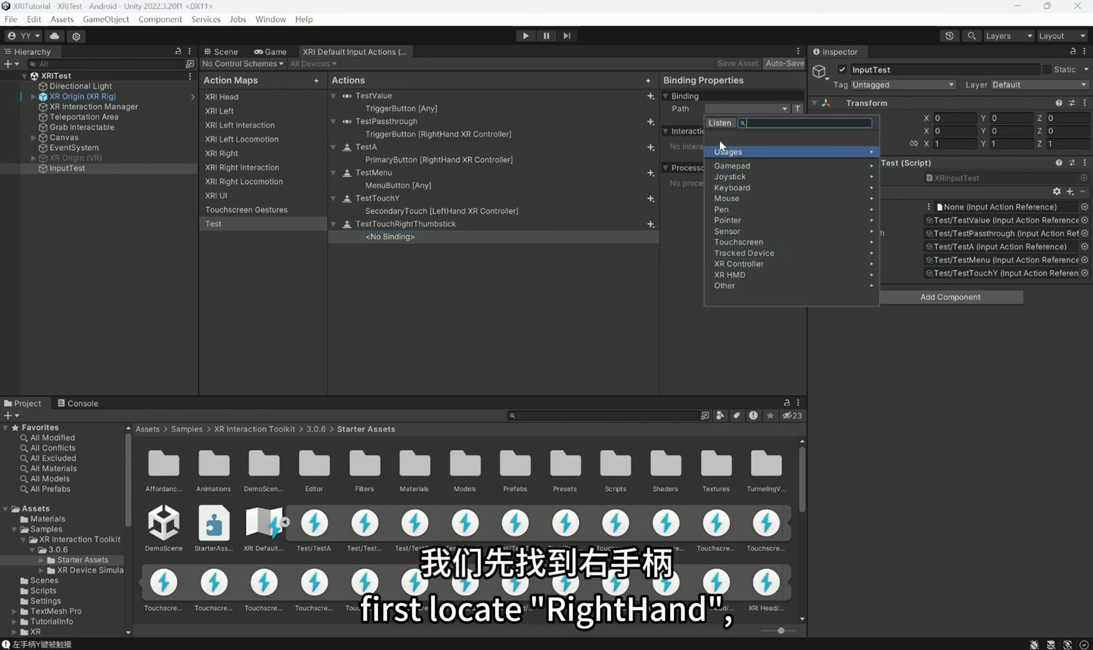
click(746, 263)
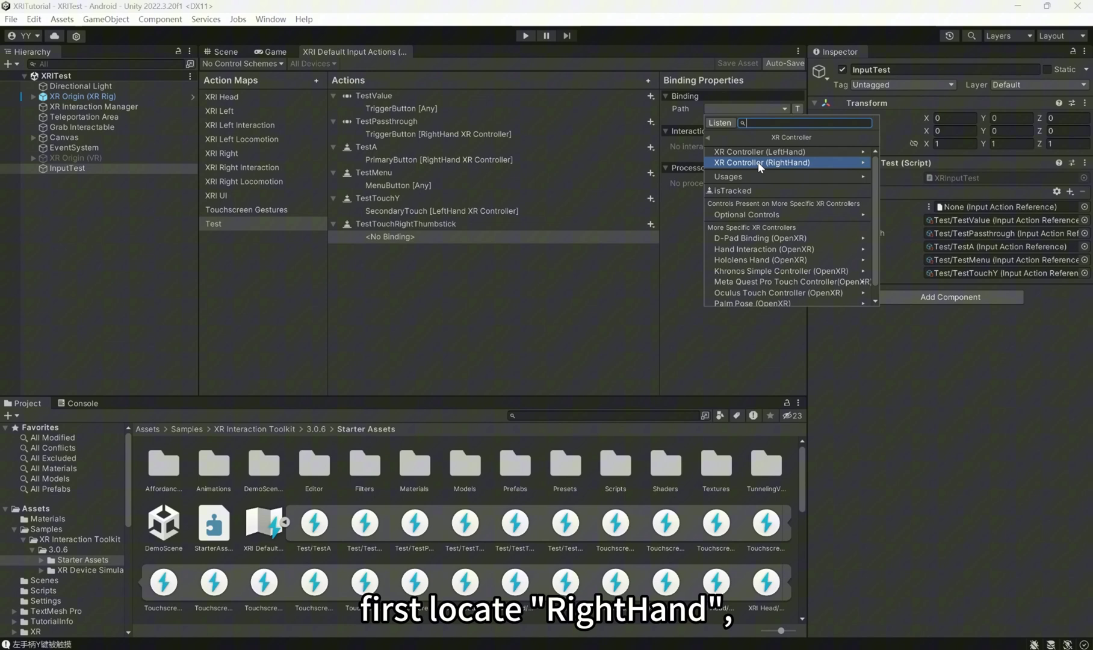
click(762, 162)
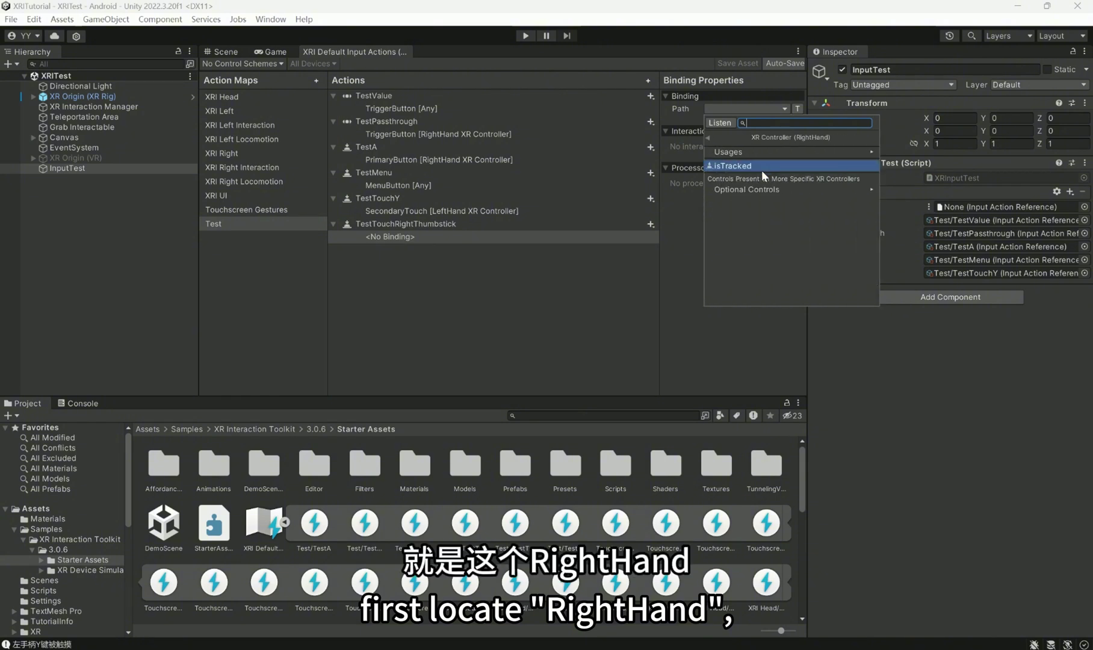
click(737, 152)
scroll(777, 180, down, 3)
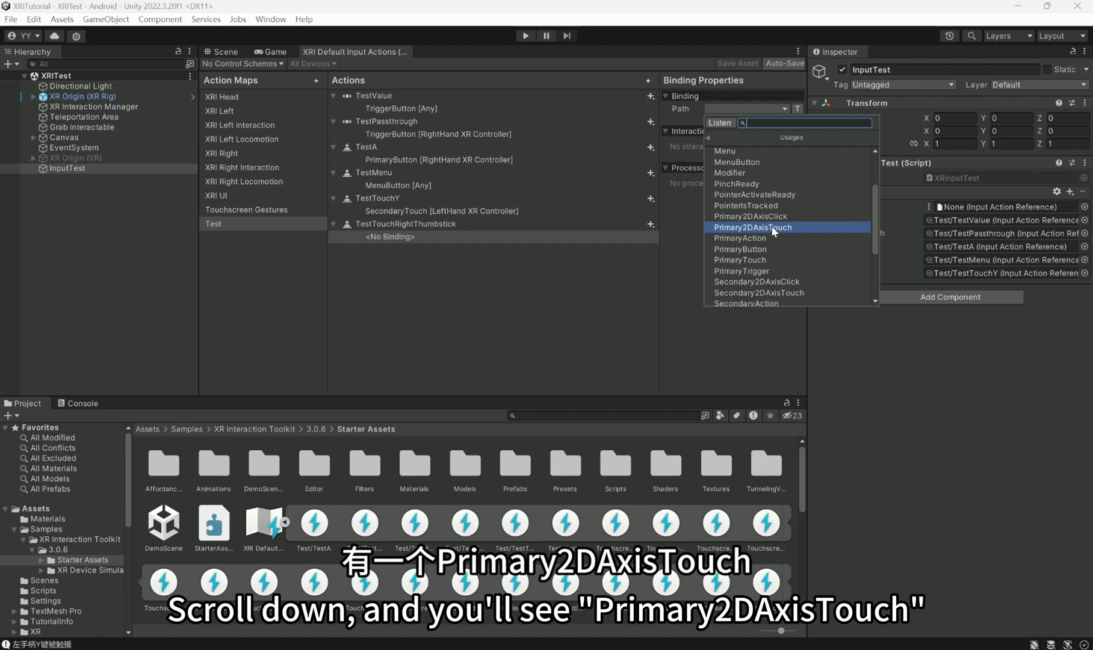
click(783, 227)
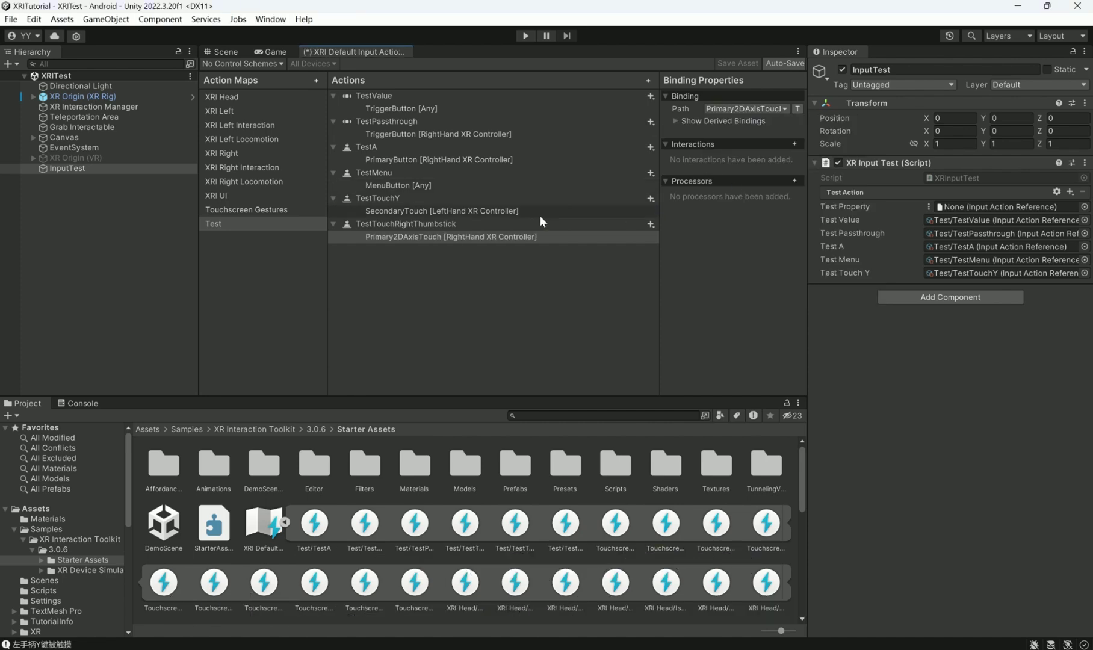
click(464, 234)
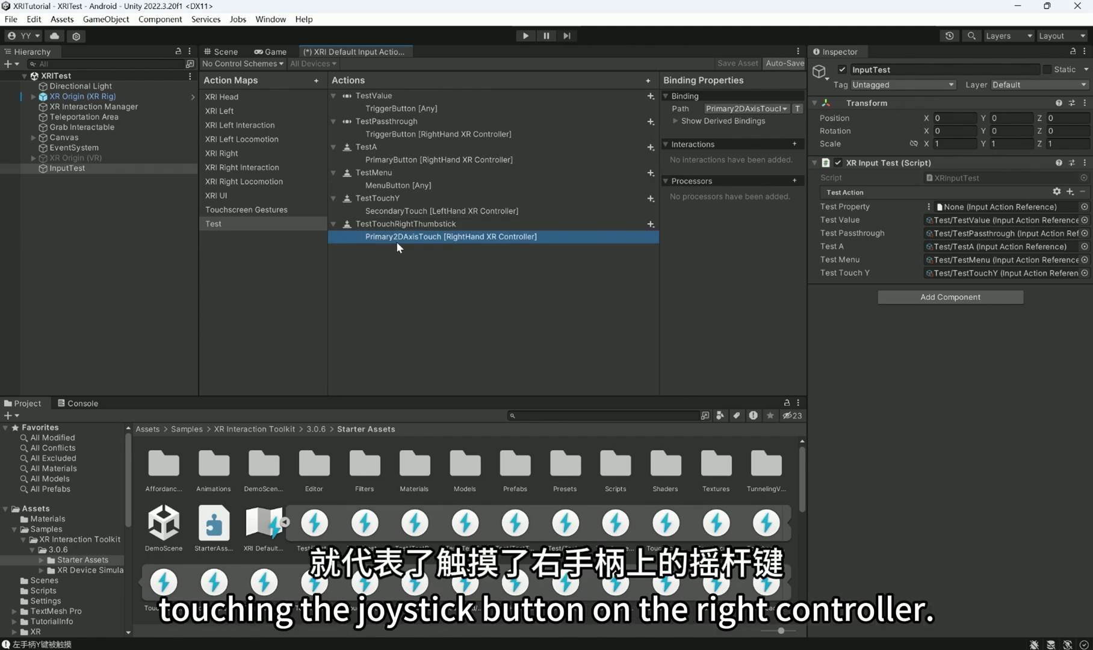
click(425, 240)
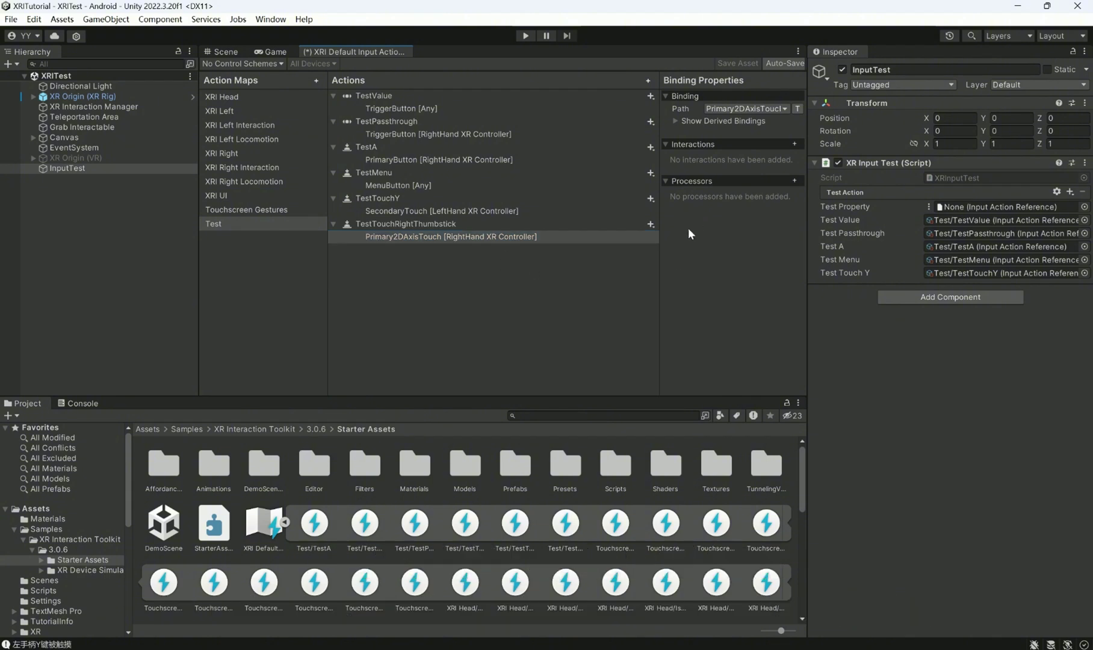
click(1085, 163)
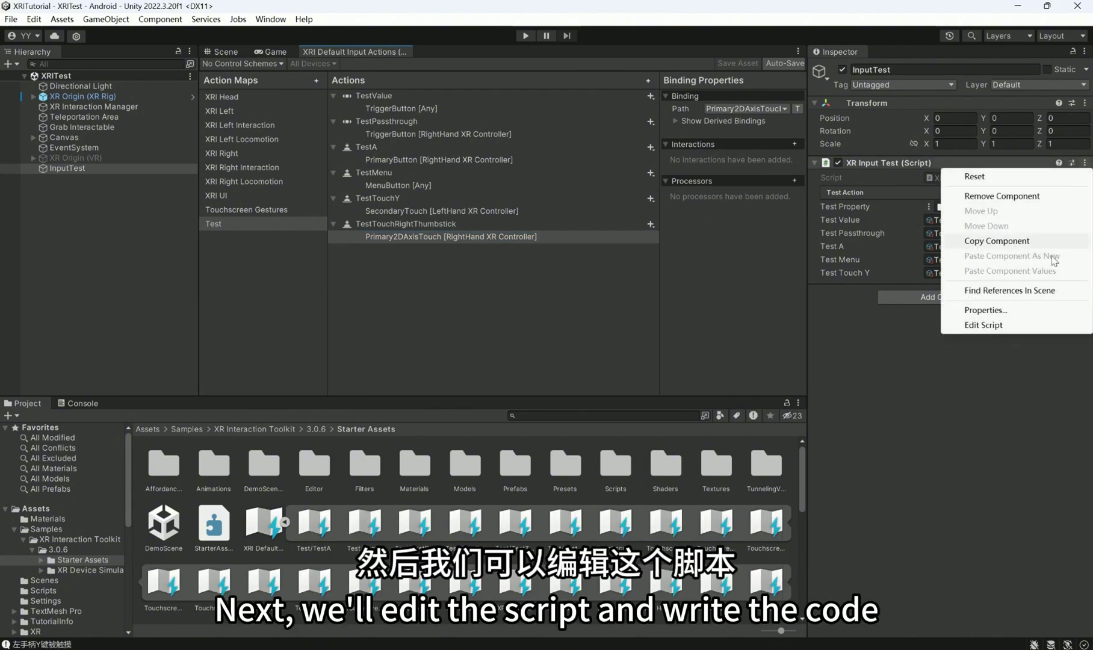
- In XRInputTest.cs, review the testTouchRightThumbstick field, Start subscription and right-joystick print handler
click(1035, 324)
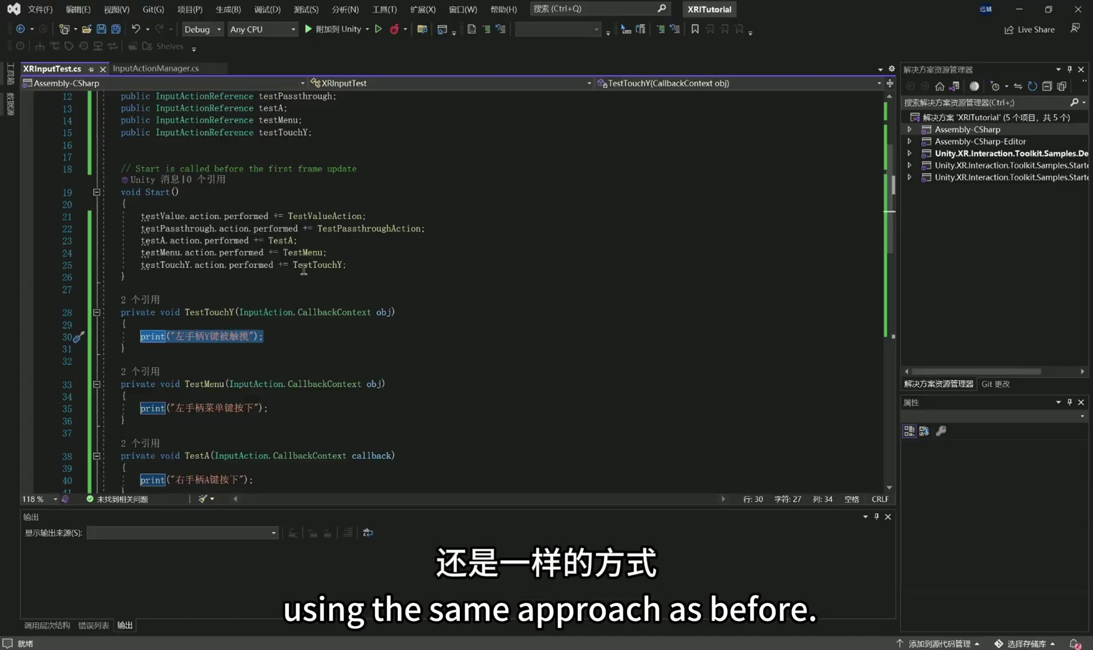
click(305, 268)
scroll(337, 241, up, 2)
click(344, 204)
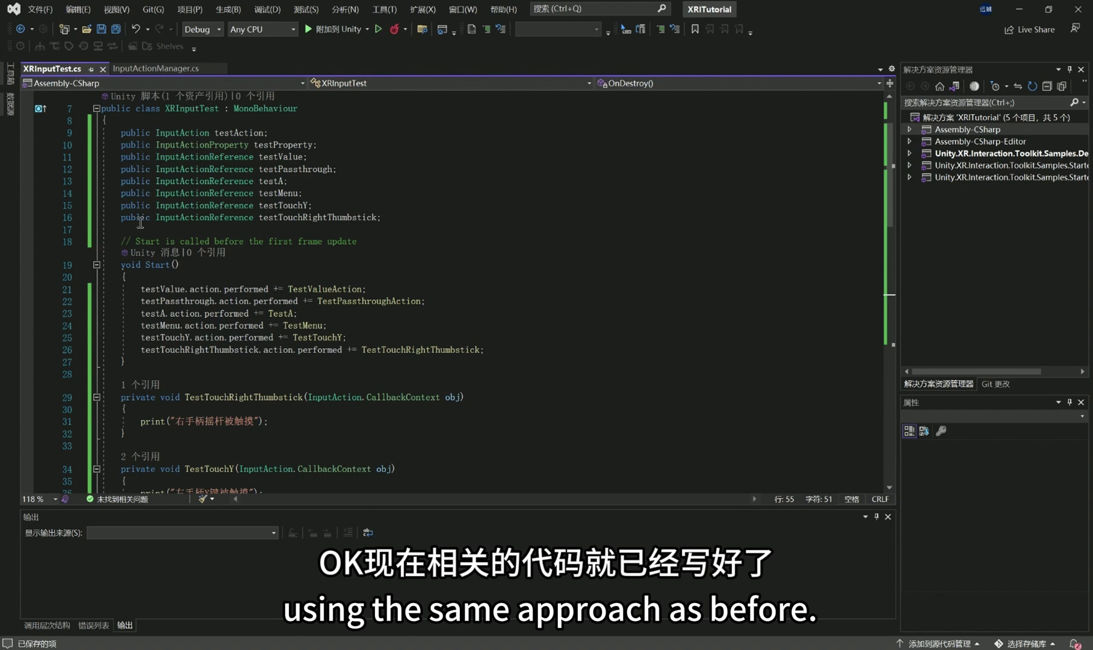
drag(122, 218, 384, 218)
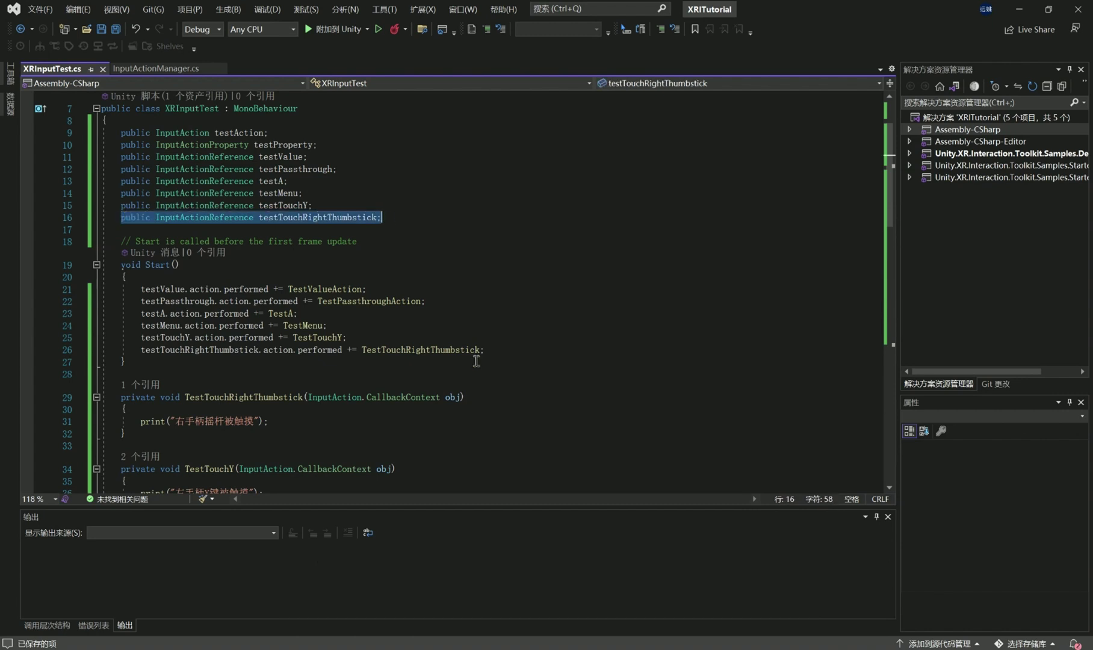
drag(492, 353, 174, 355)
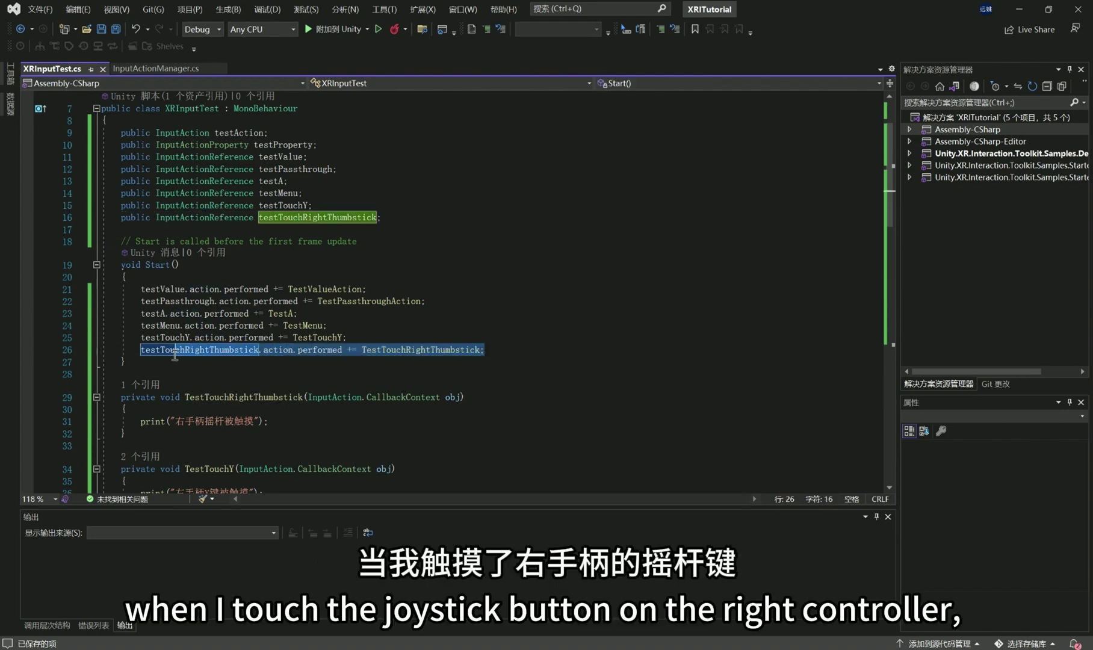
click(382, 351)
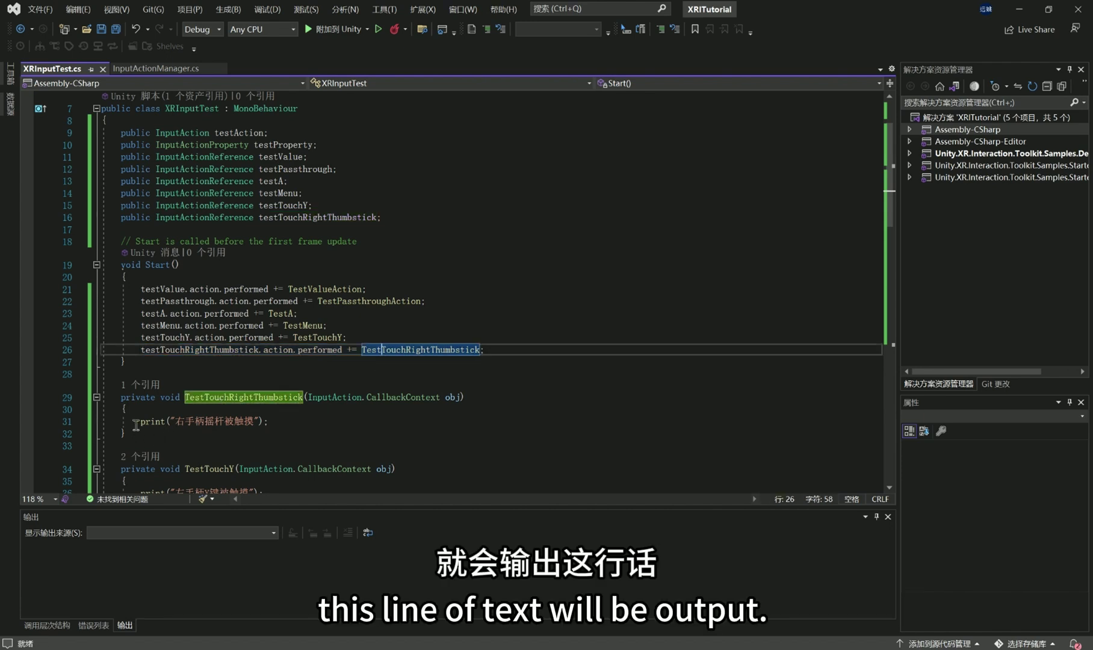
drag(136, 425, 266, 424)
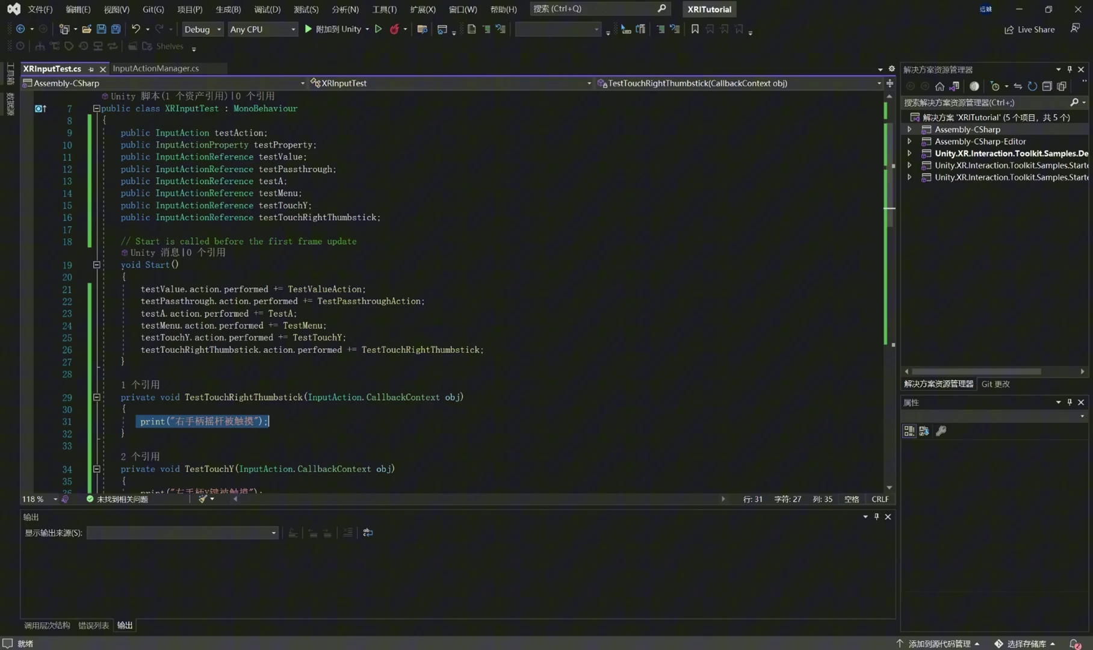
click(808, 630)
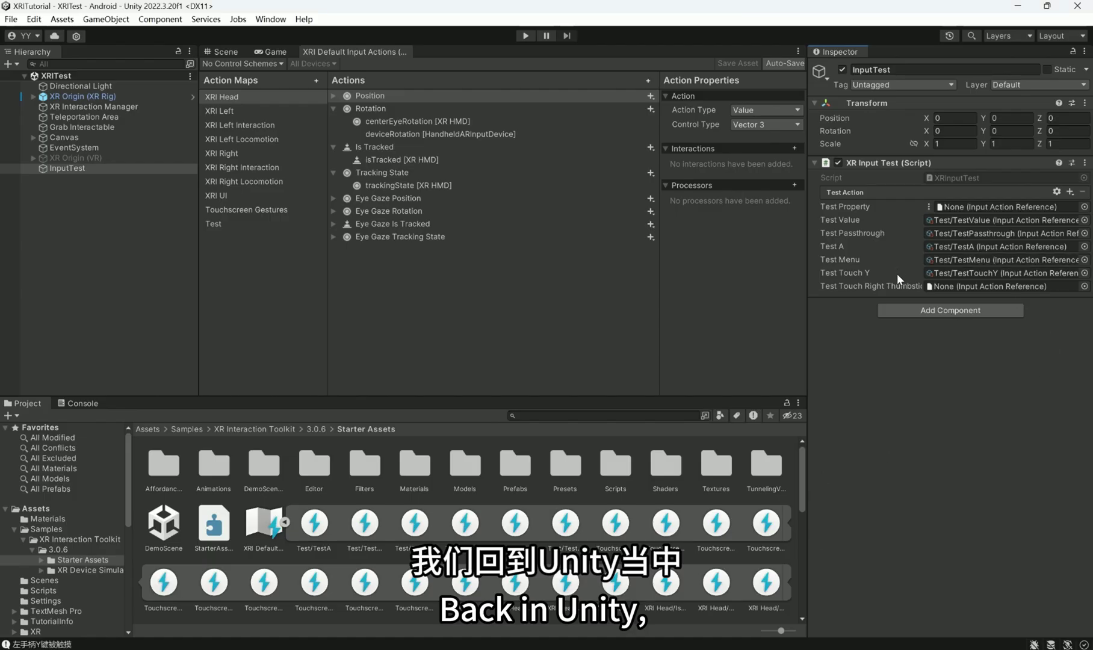
- Assign Test/TestTouchRightThumbstick to the Test Touch Right Thumbstick field, then show the Scene view and Console
click(1084, 286)
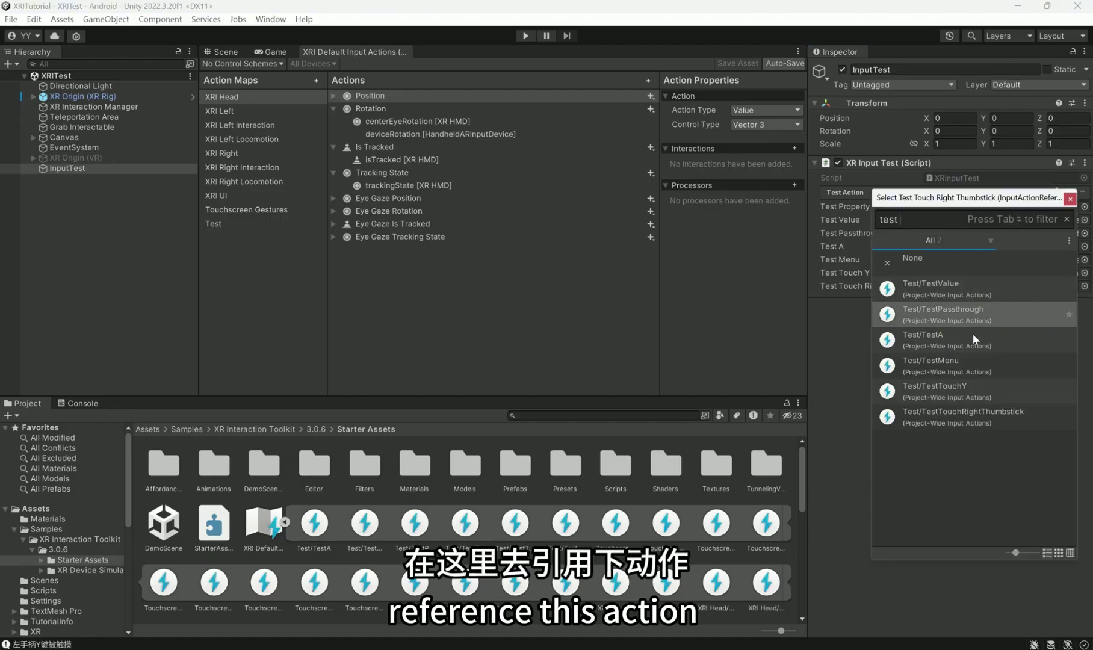
click(967, 424)
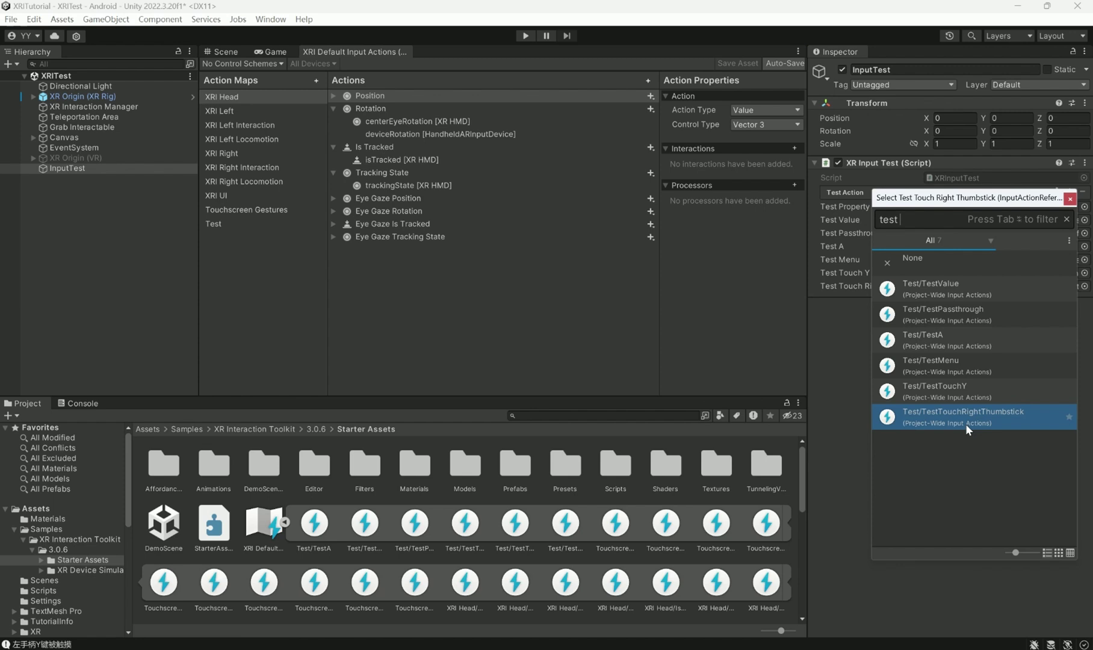
click(1070, 201)
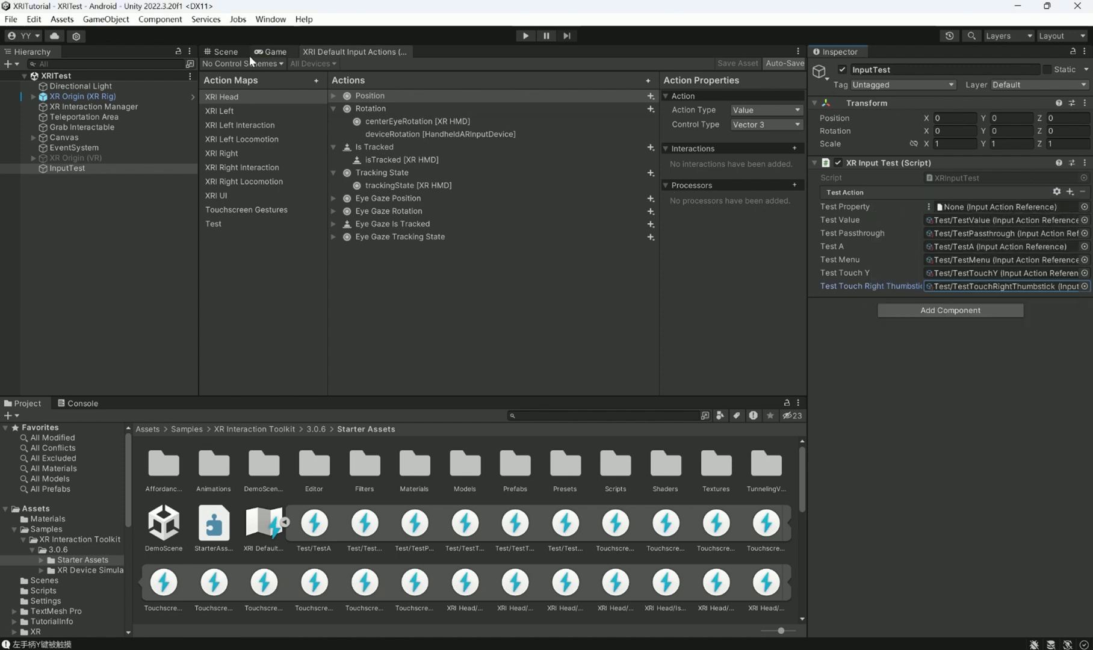
click(234, 52)
click(84, 404)
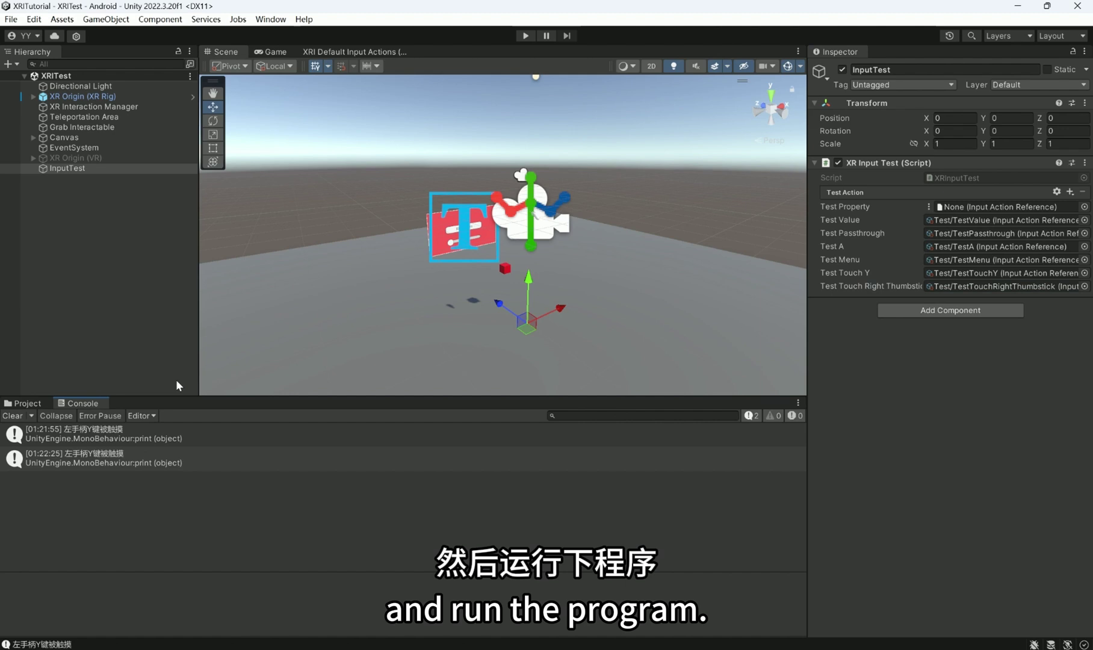
- Run play mode and check the Console's right-joystick and left Y-button touch messages
click(523, 37)
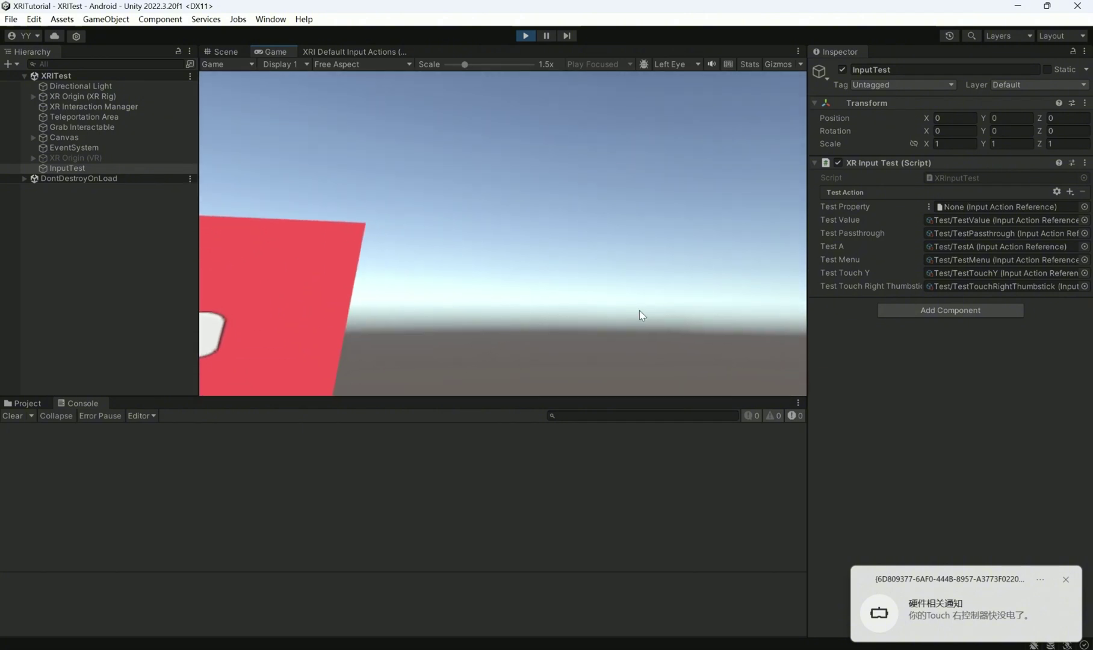
click(1066, 581)
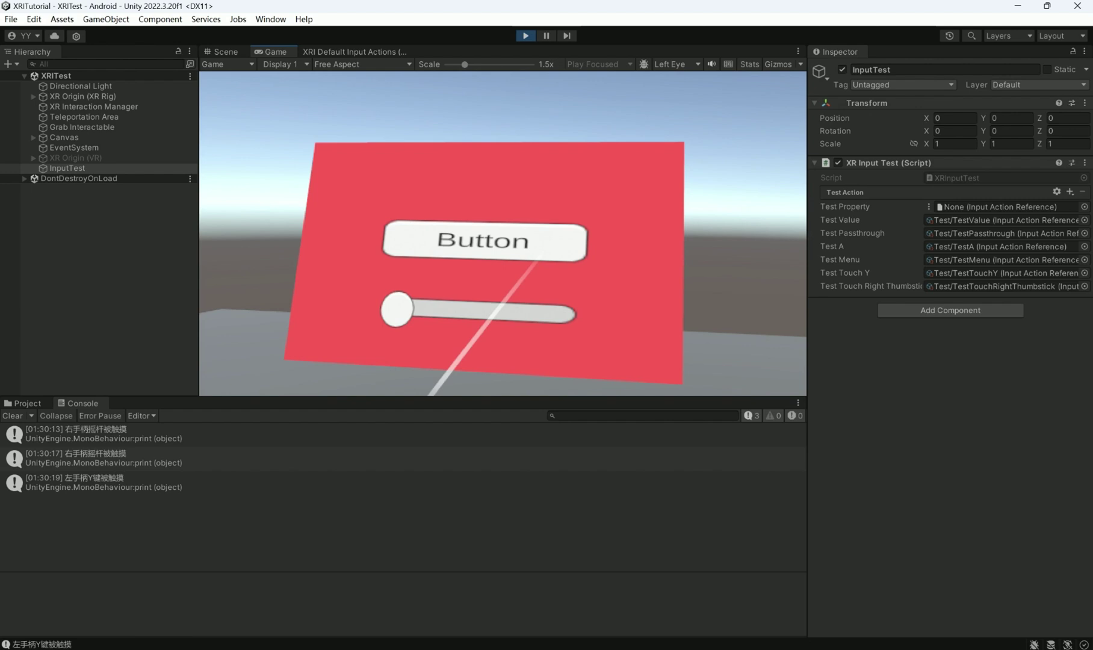
click(241, 507)
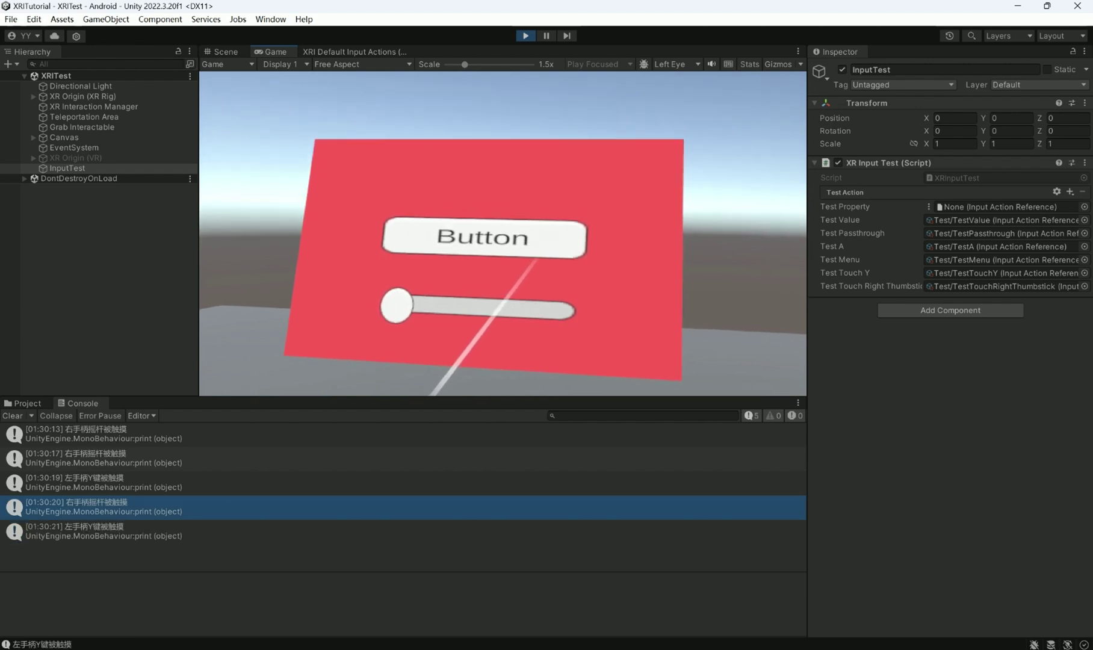